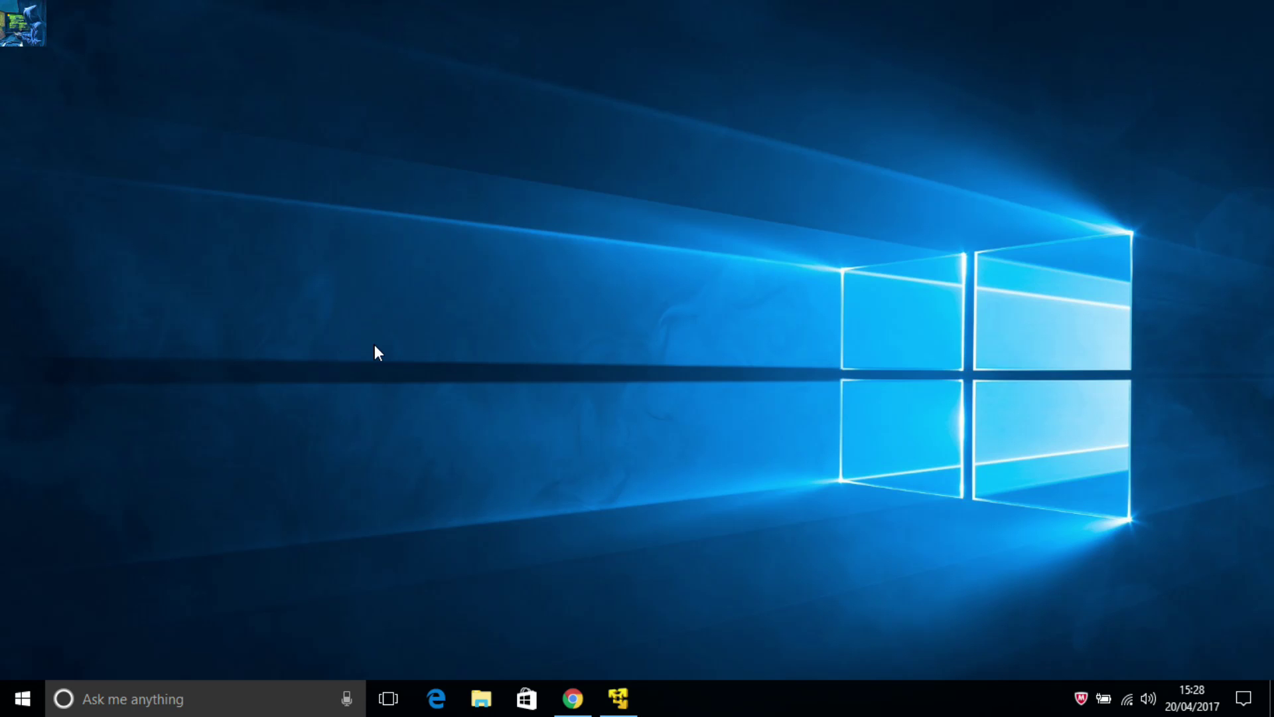
# Bring up the Run dialog with cmd entered in the Open box
pyautogui.press('super+r')
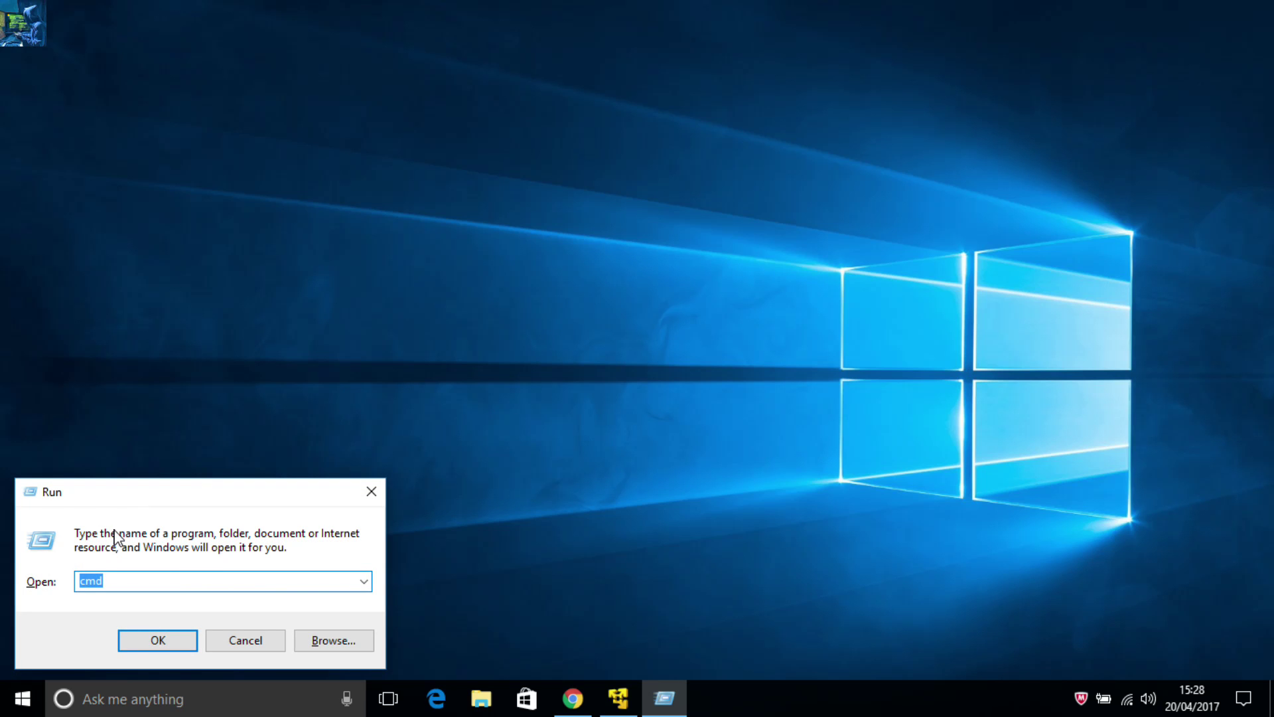
# Launch Command Prompt and run ipconfig to list the network adapters
pyautogui.press('Return')
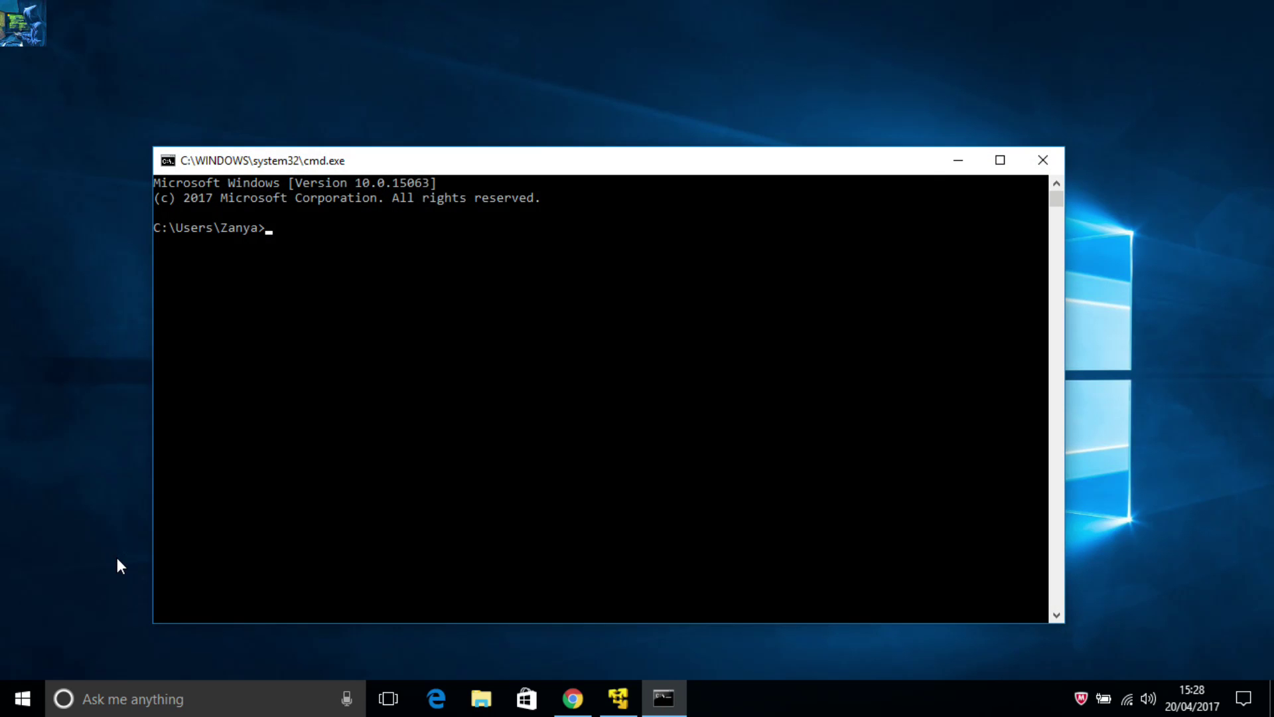
pyautogui.write('ipc')
pyautogui.write('om')
pyautogui.press('BackSpace')
pyautogui.write('nfig')
pyautogui.press('Return')
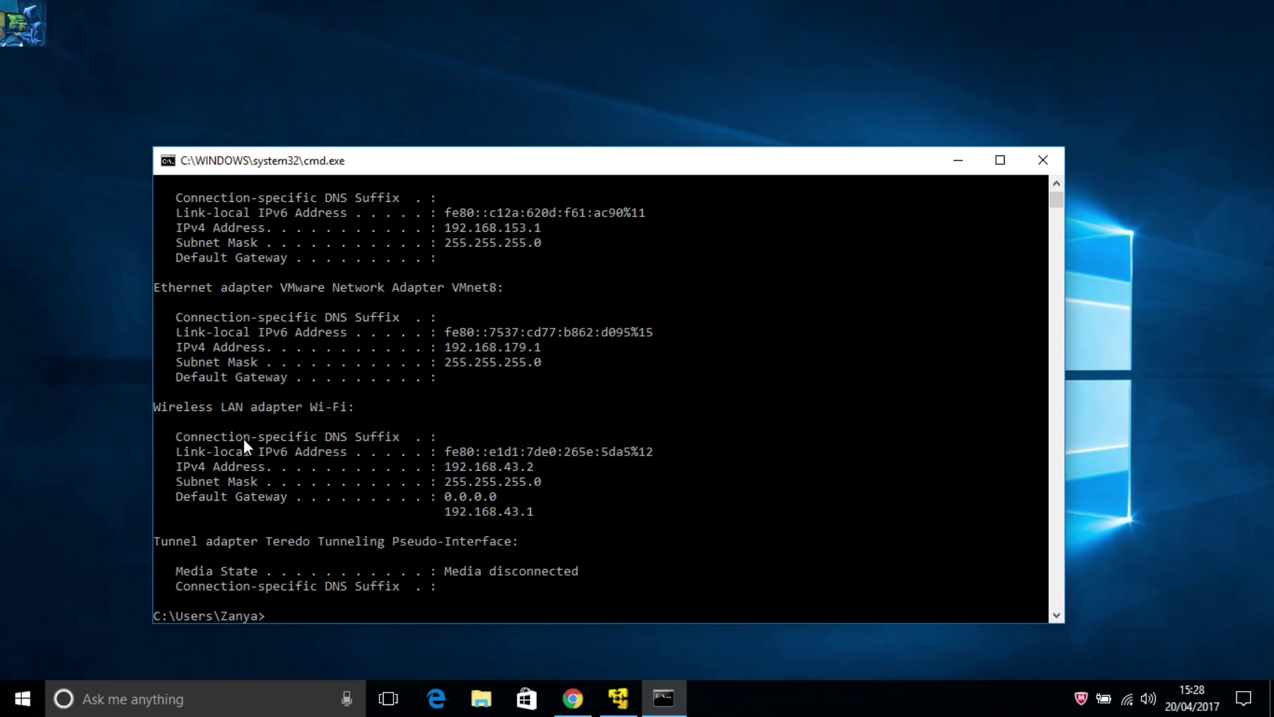
pyautogui.scroll(5, 236, 417)
pyautogui.scroll(-2, 235, 417)
pyautogui.scroll(3, 236, 417)
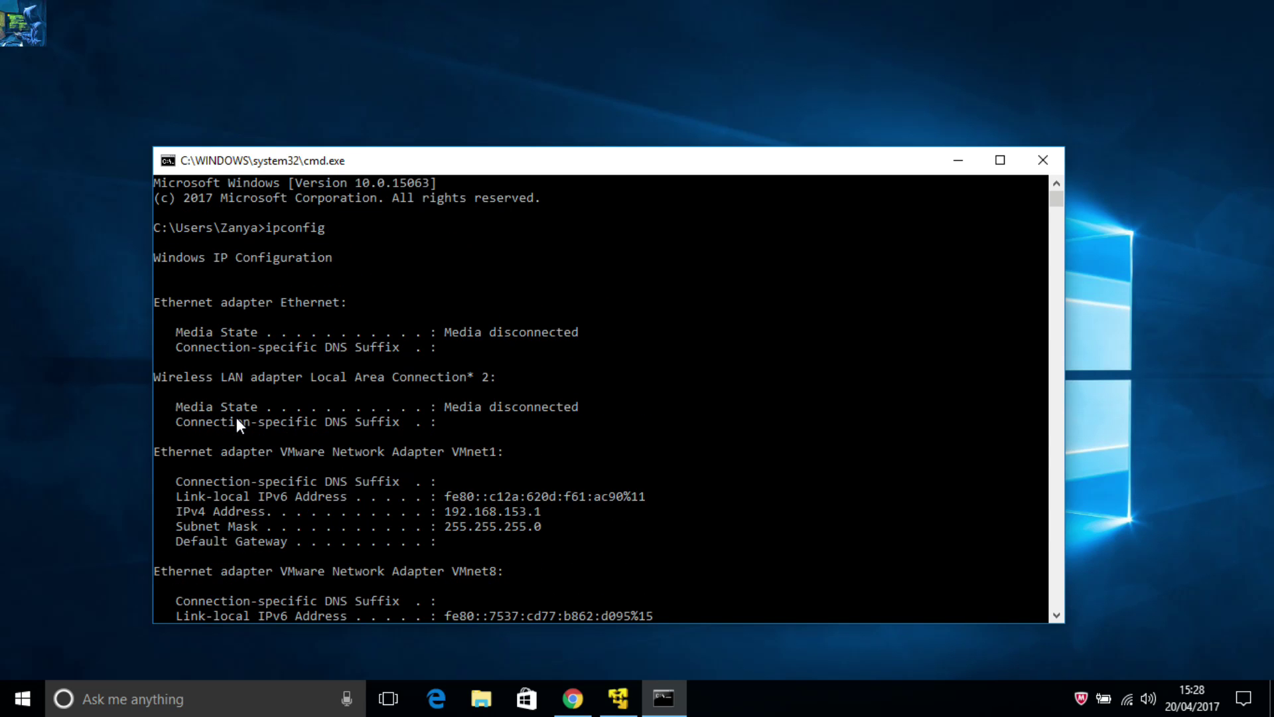
pyautogui.scroll(-3, 236, 417)
pyautogui.scroll(-2, 236, 417)
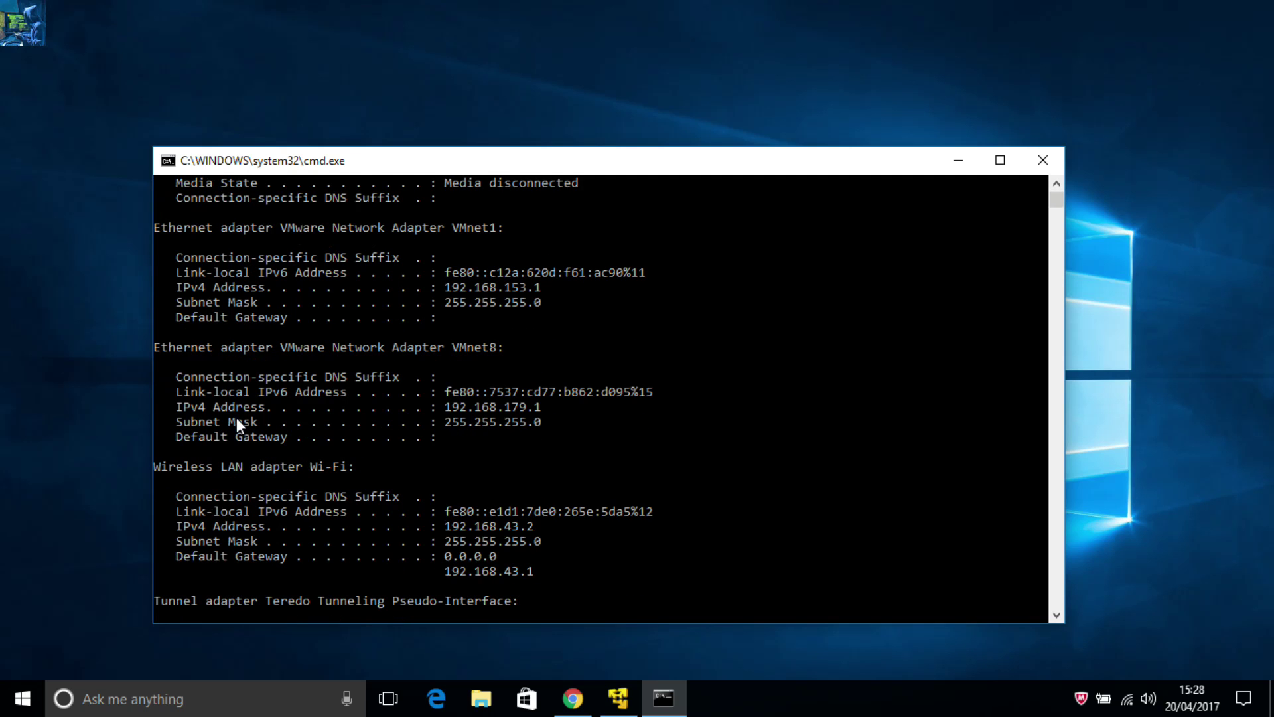
pyautogui.scroll(3, 298, 403)
pyautogui.scroll(-3, 485, 393)
pyautogui.scroll(-2, 485, 391)
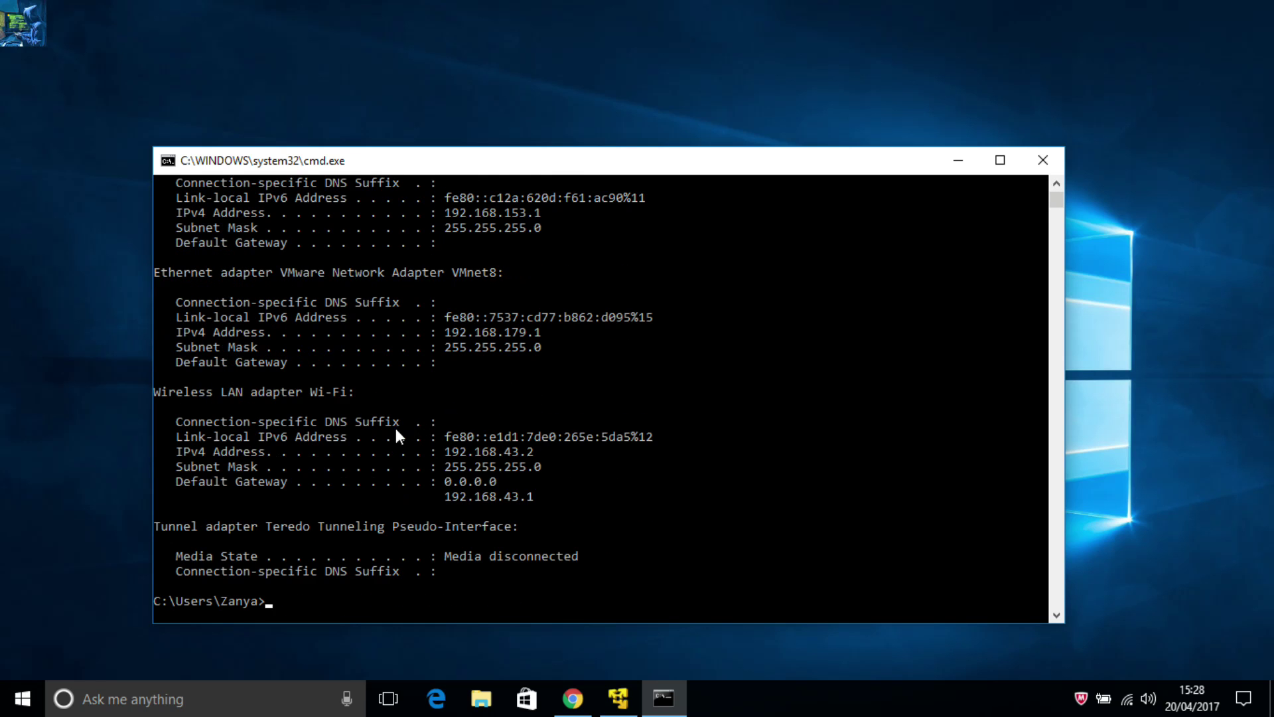
pyautogui.moveTo(188, 406)
pyautogui.mouseDown()
pyautogui.moveTo(210, 389)
pyautogui.moveTo(144, 400)
pyautogui.moveTo(187, 406)
pyautogui.mouseUp()
pyautogui.scroll(2, 467, 404)
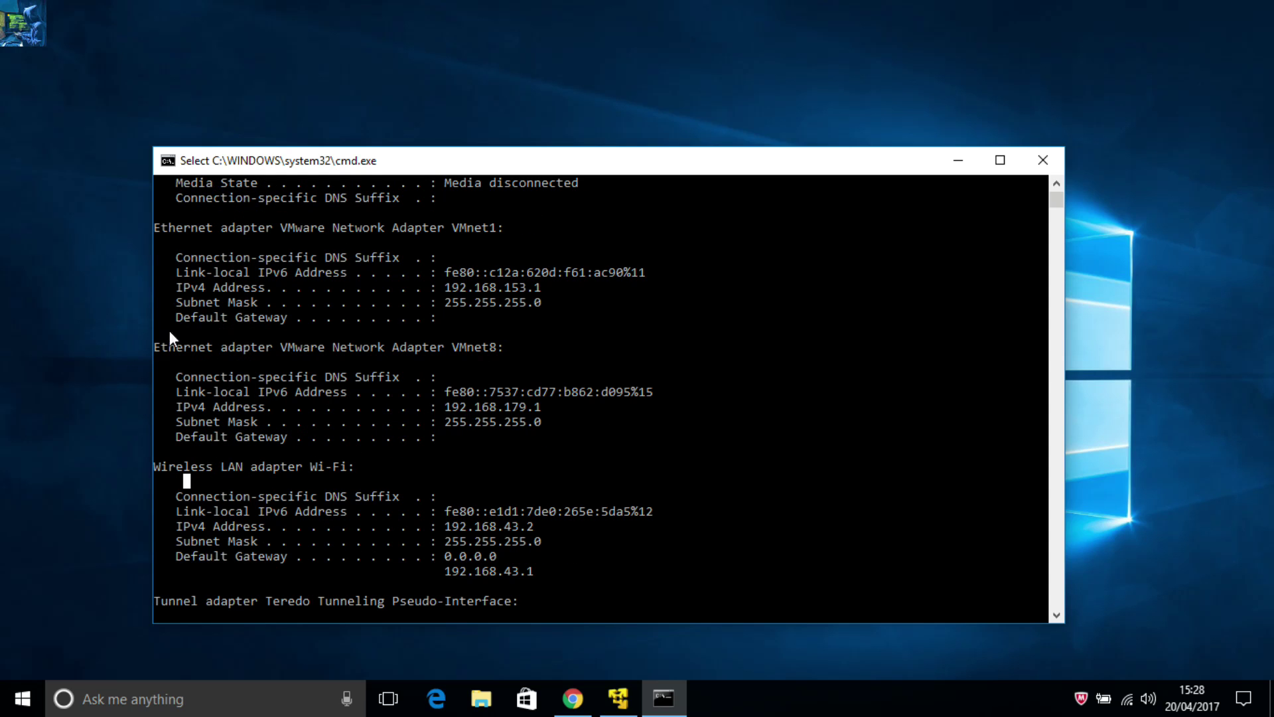
# Highlight the Wi-Fi adapter's IPv4 192.168.43.2, subnet mask and gateway lines in the output
pyautogui.moveTo(285, 349); pyautogui.dragTo(320, 352)
pyautogui.scroll(-3, 359, 347)
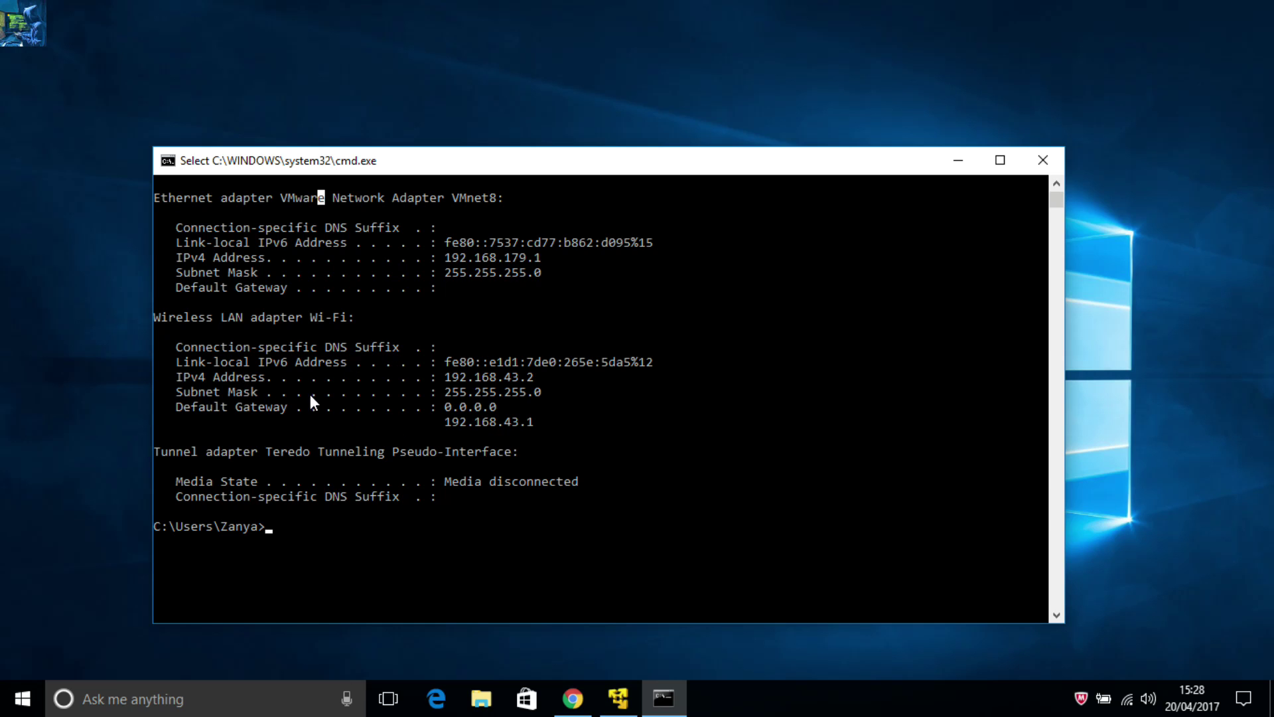
pyautogui.click(447, 377)
pyautogui.press('Right')
pyautogui.press('Right')
pyautogui.press('Right')
pyautogui.moveTo(525, 400); pyautogui.dragTo(444, 377)
pyautogui.click(447, 406)
pyautogui.click(500, 403)
pyautogui.moveTo(544, 376); pyautogui.dragTo(442, 378)
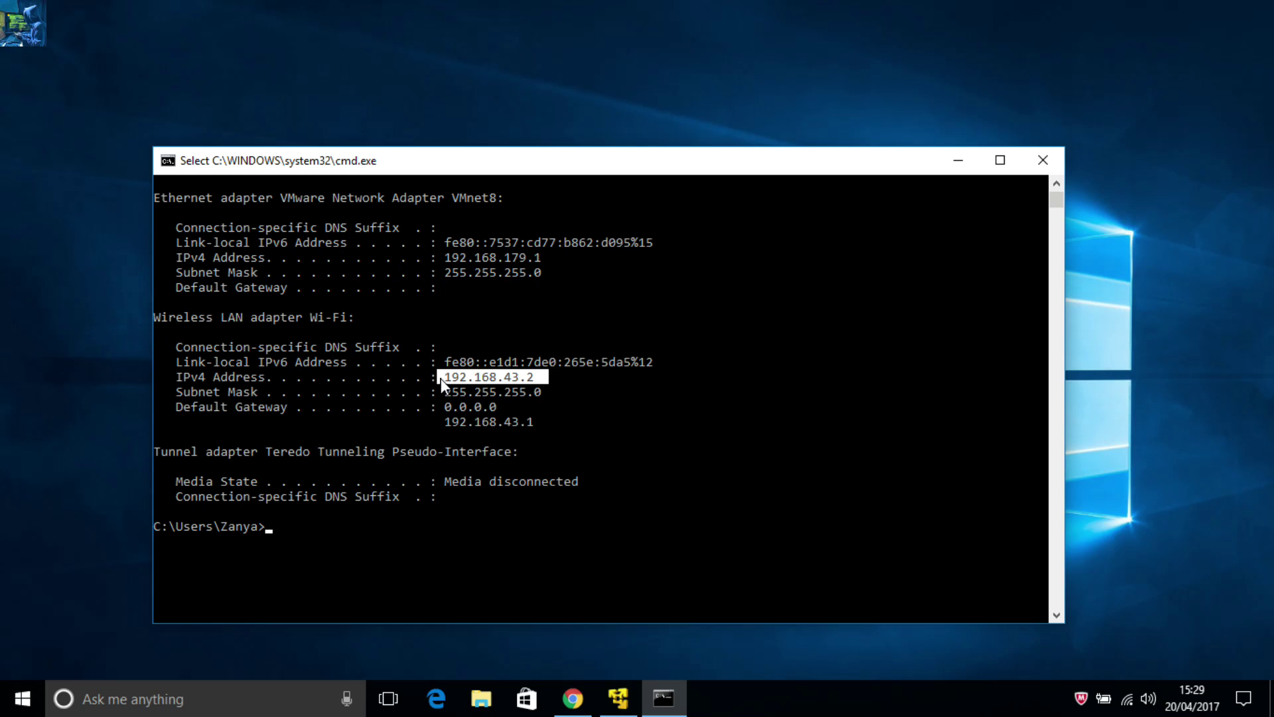
pyautogui.click(447, 378)
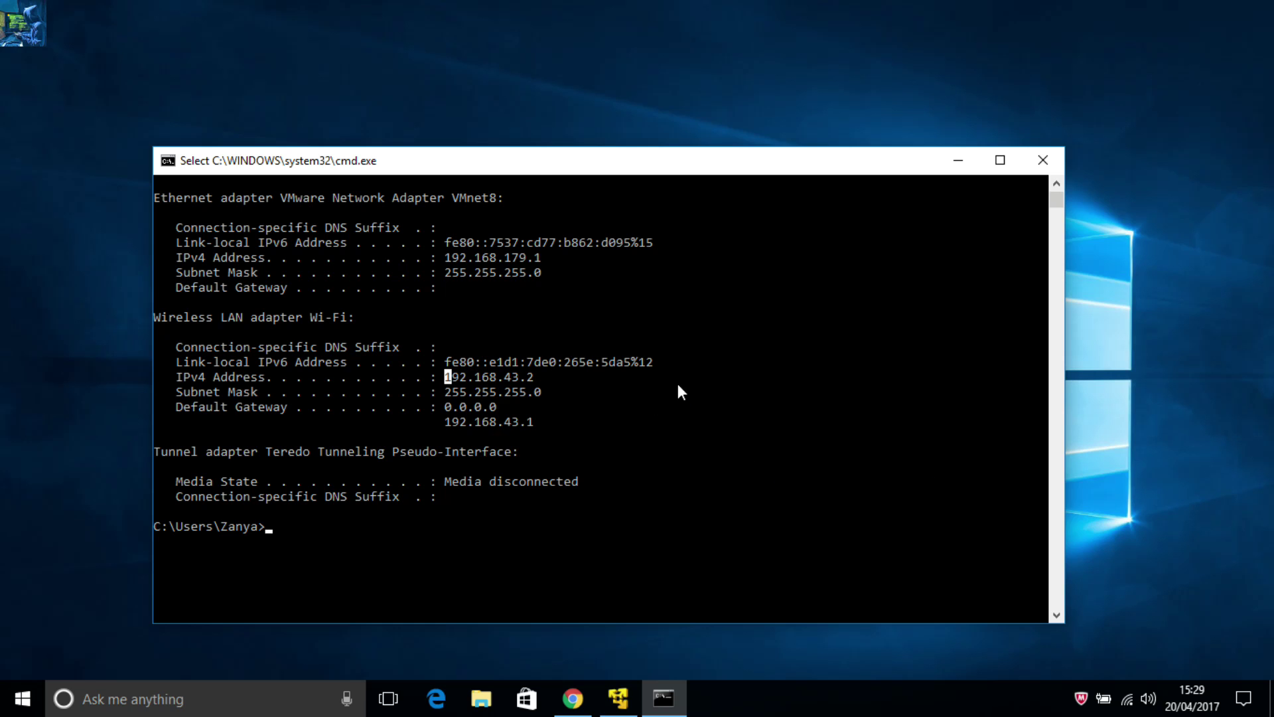
pyautogui.moveTo(547, 170); pyautogui.dragTo(482, 88)
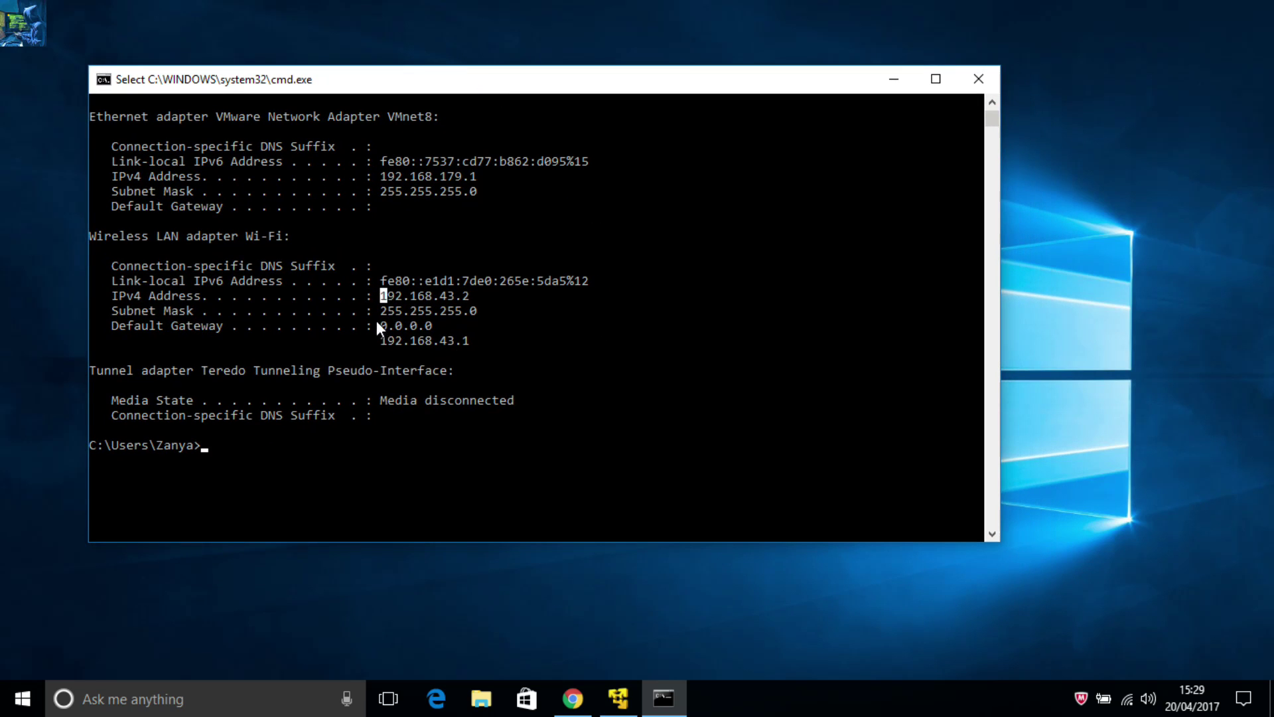
pyautogui.moveTo(384, 414); pyautogui.dragTo(111, 266)
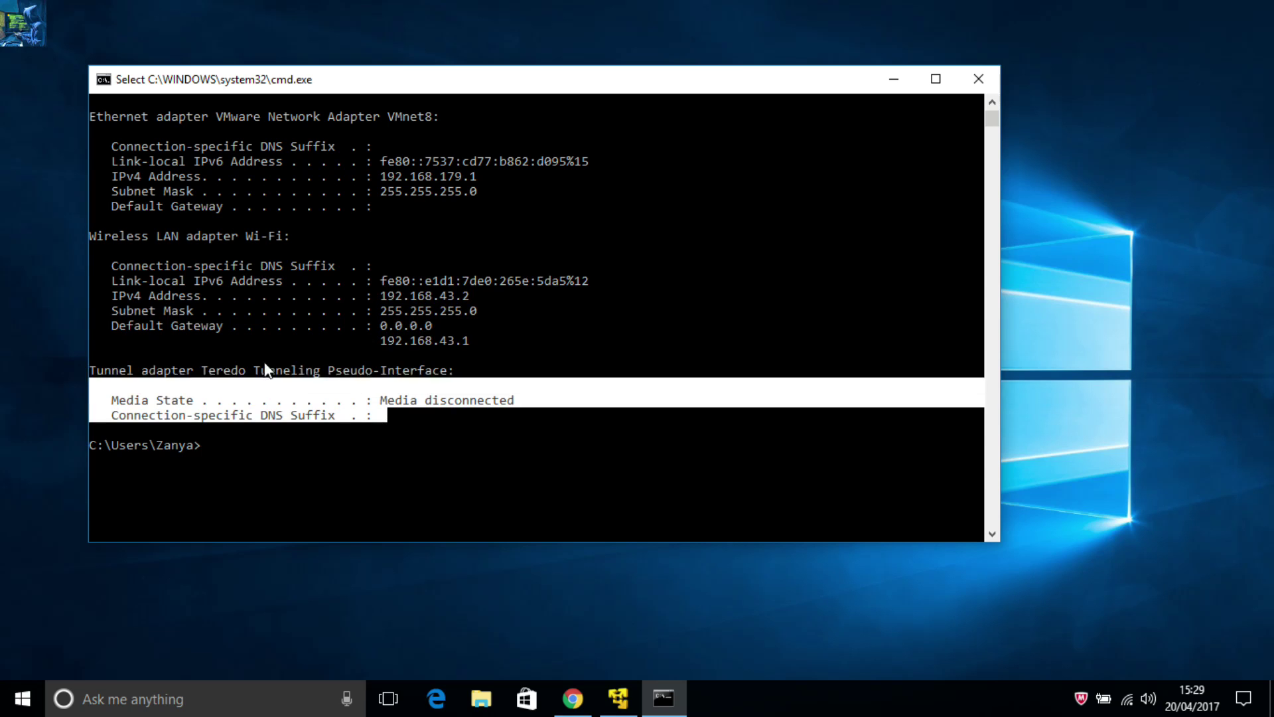
pyautogui.click(294, 356)
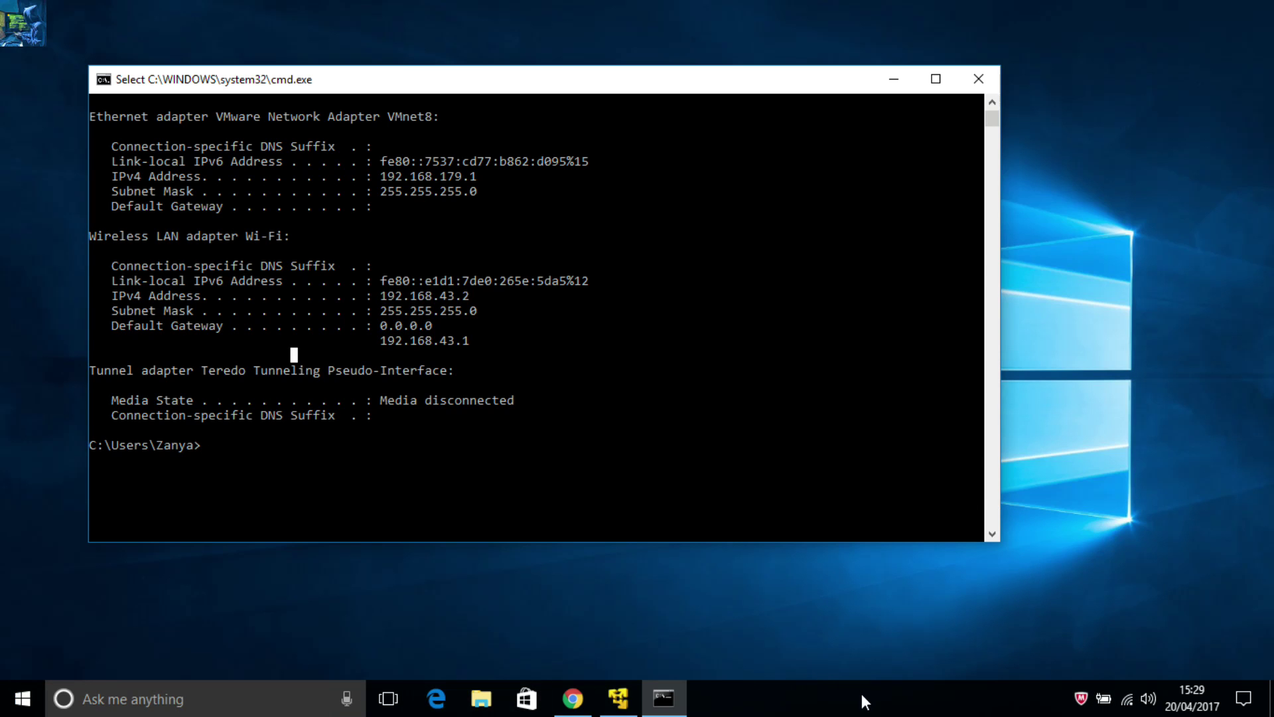
# From the network tray icon, open Network and Sharing Centre and go to Change adapter settings
pyautogui.rightClick(1127, 701)
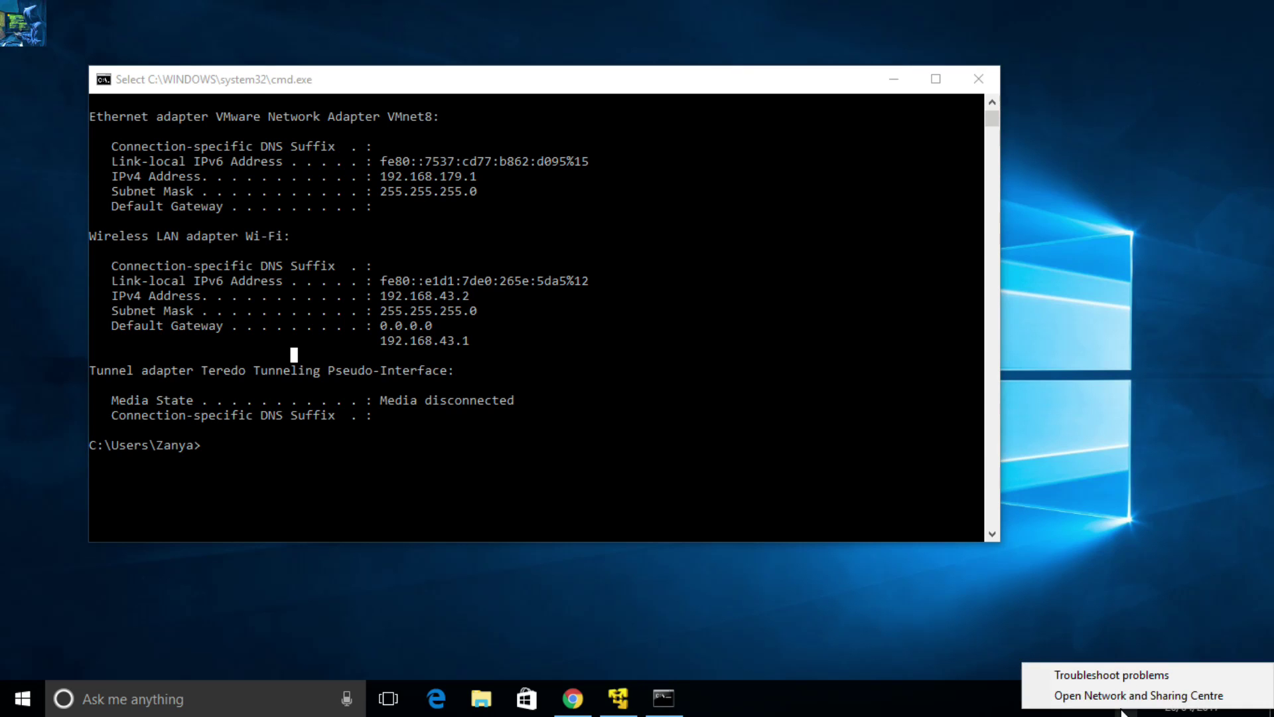
pyautogui.click(1137, 696)
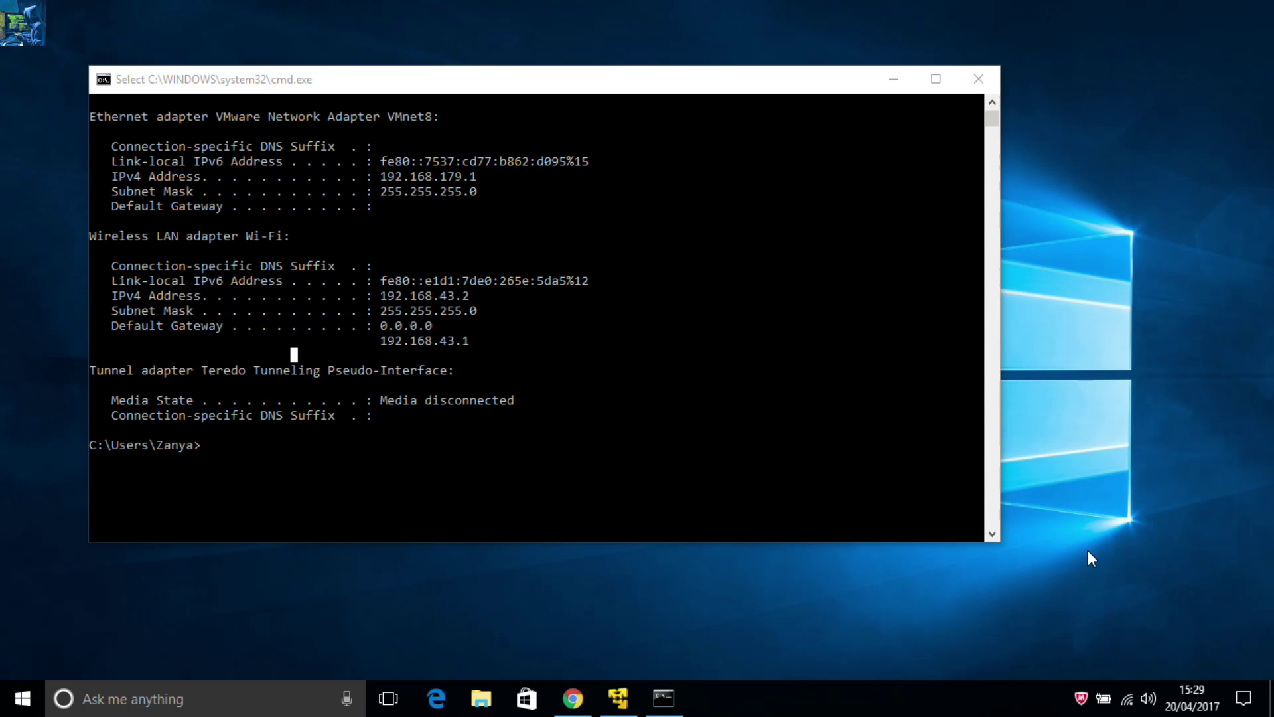
pyautogui.rightClick(1124, 705)
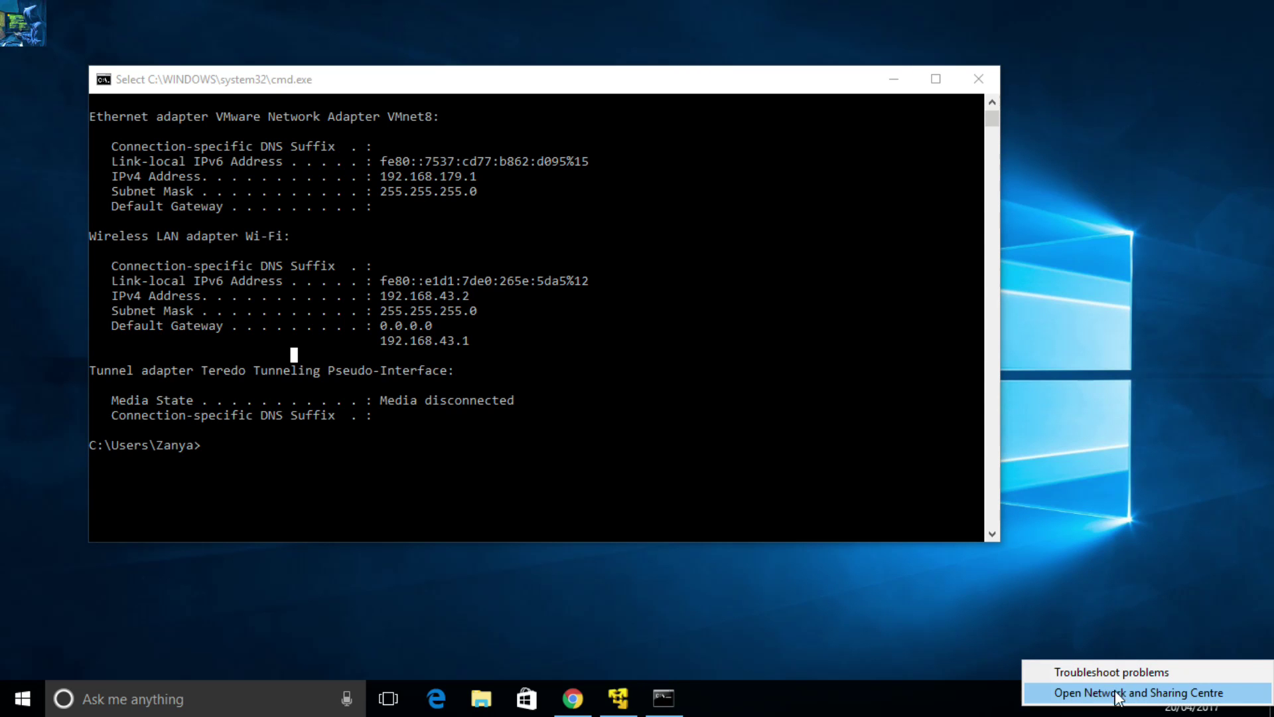
pyautogui.click(1167, 695)
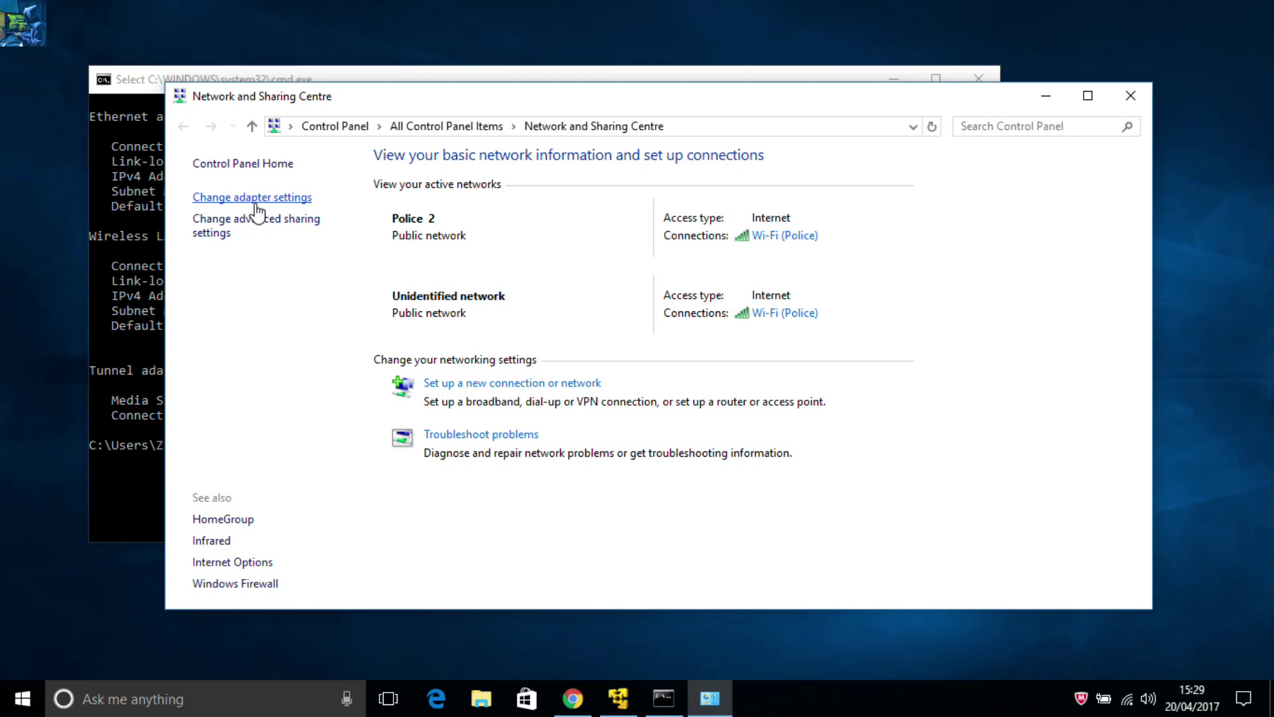
pyautogui.click(256, 202)
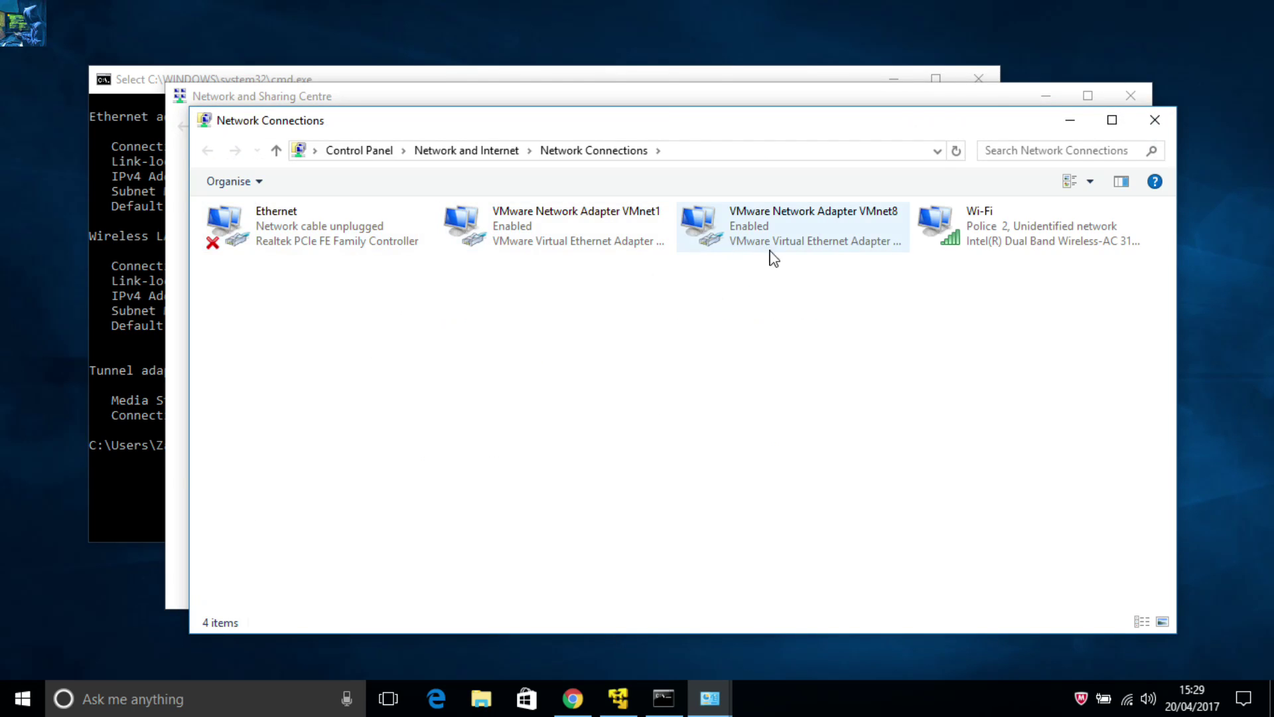
# Close cmd and Sharing Centre, then open the Wi-Fi adapter's Properties with administrator approval
pyautogui.click(981, 75)
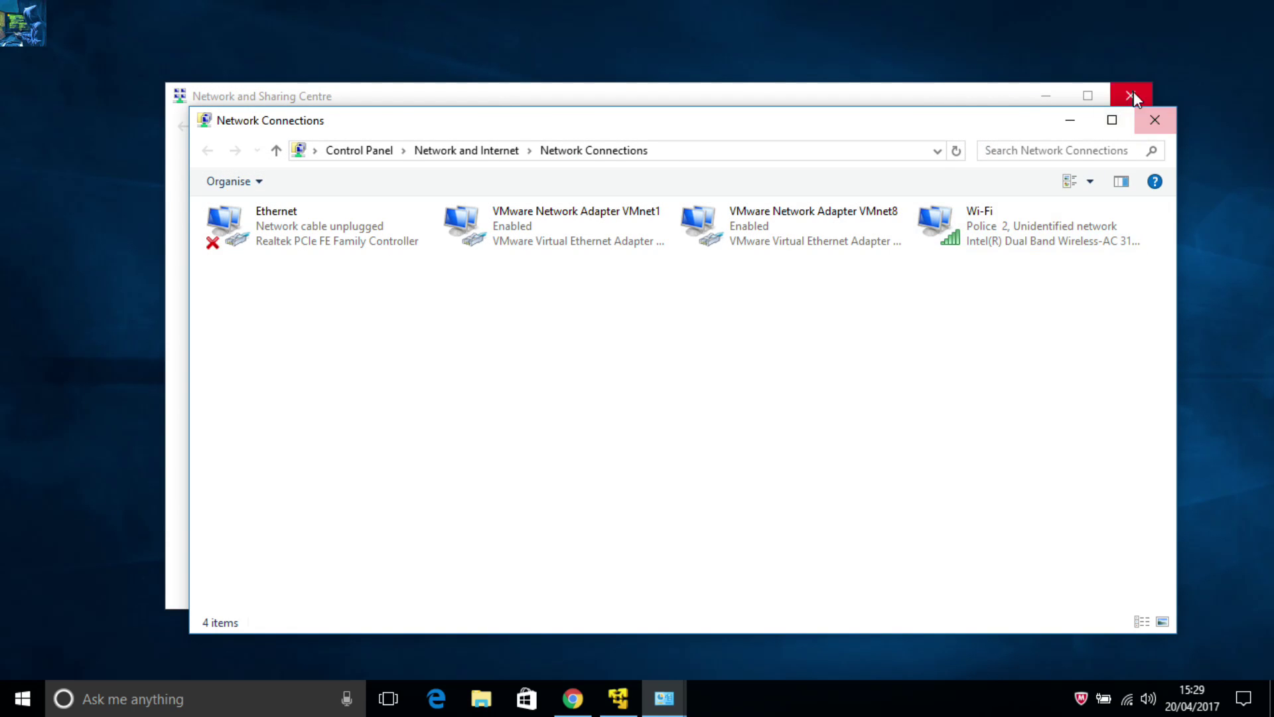
pyautogui.click(1132, 95)
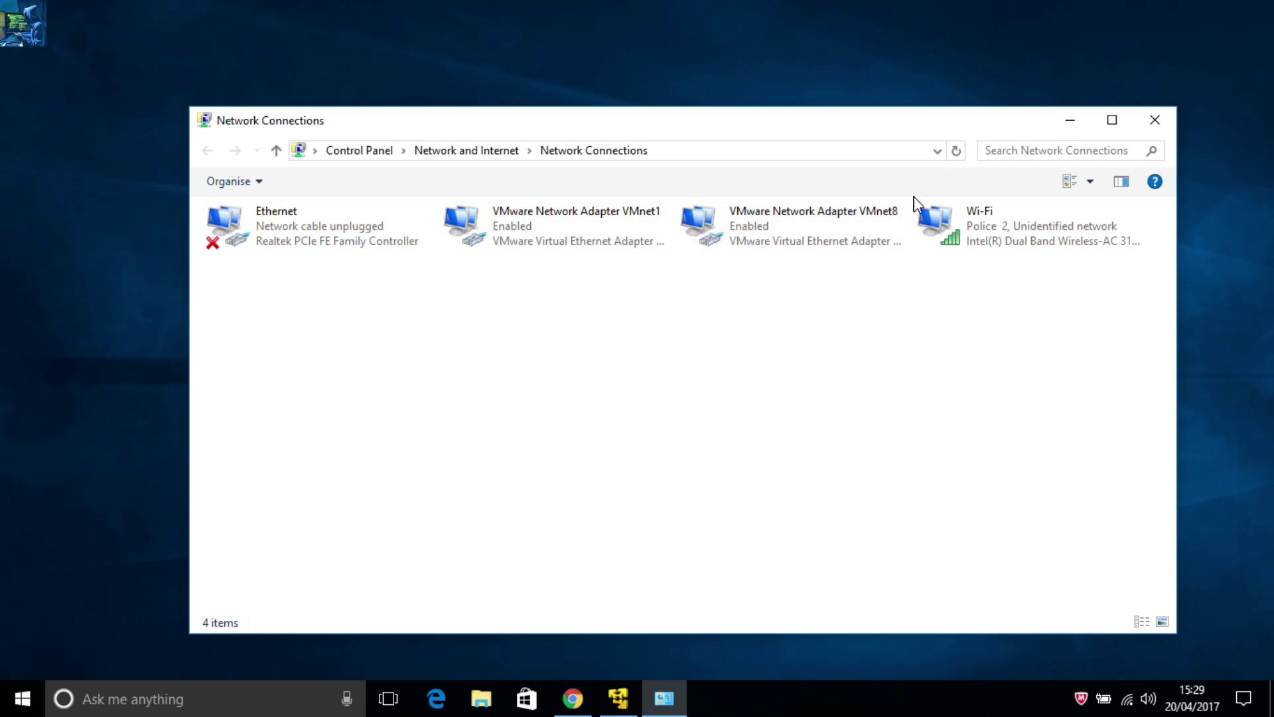
pyautogui.click(1001, 225)
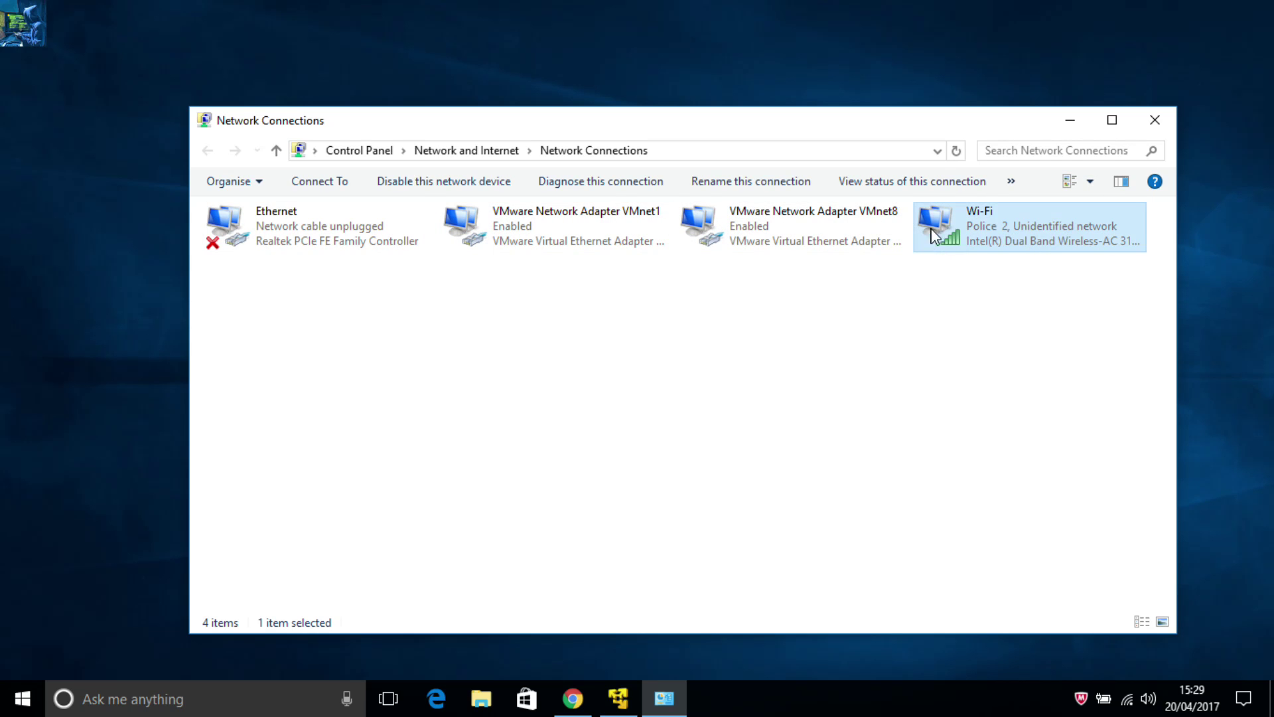
pyautogui.rightClick(995, 252)
pyautogui.click(1018, 460)
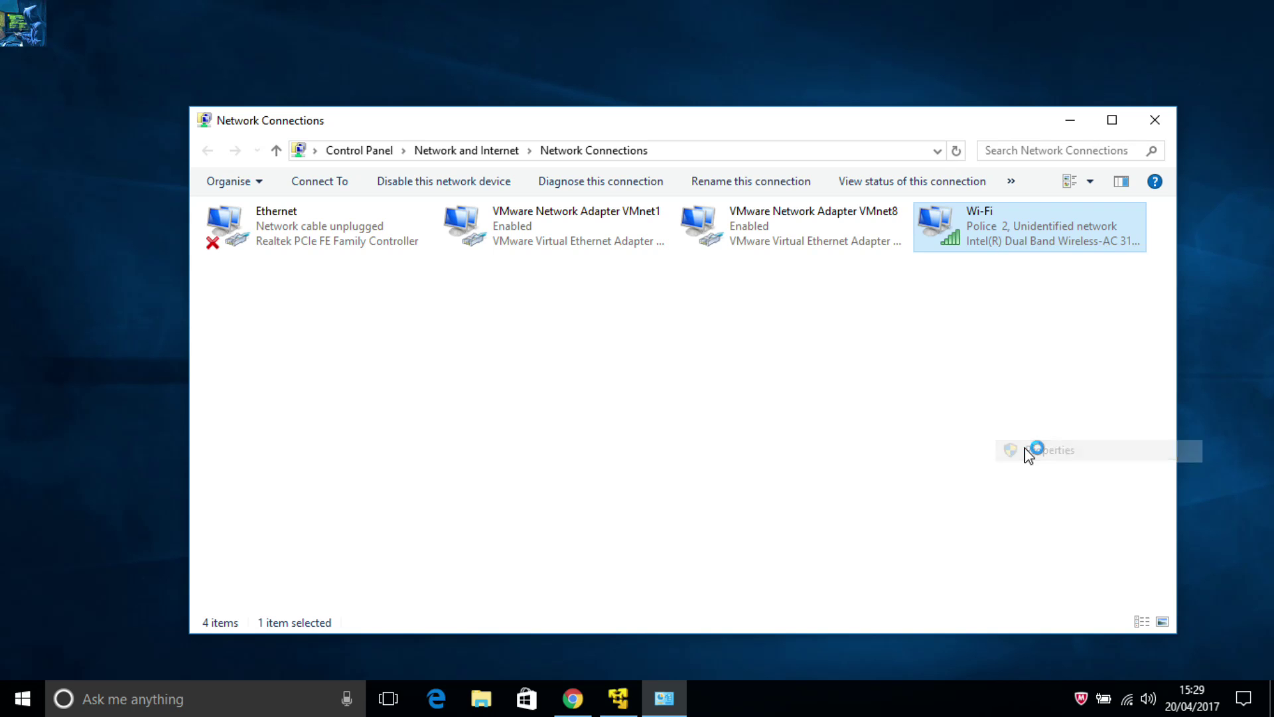
pyautogui.click(472, 481)
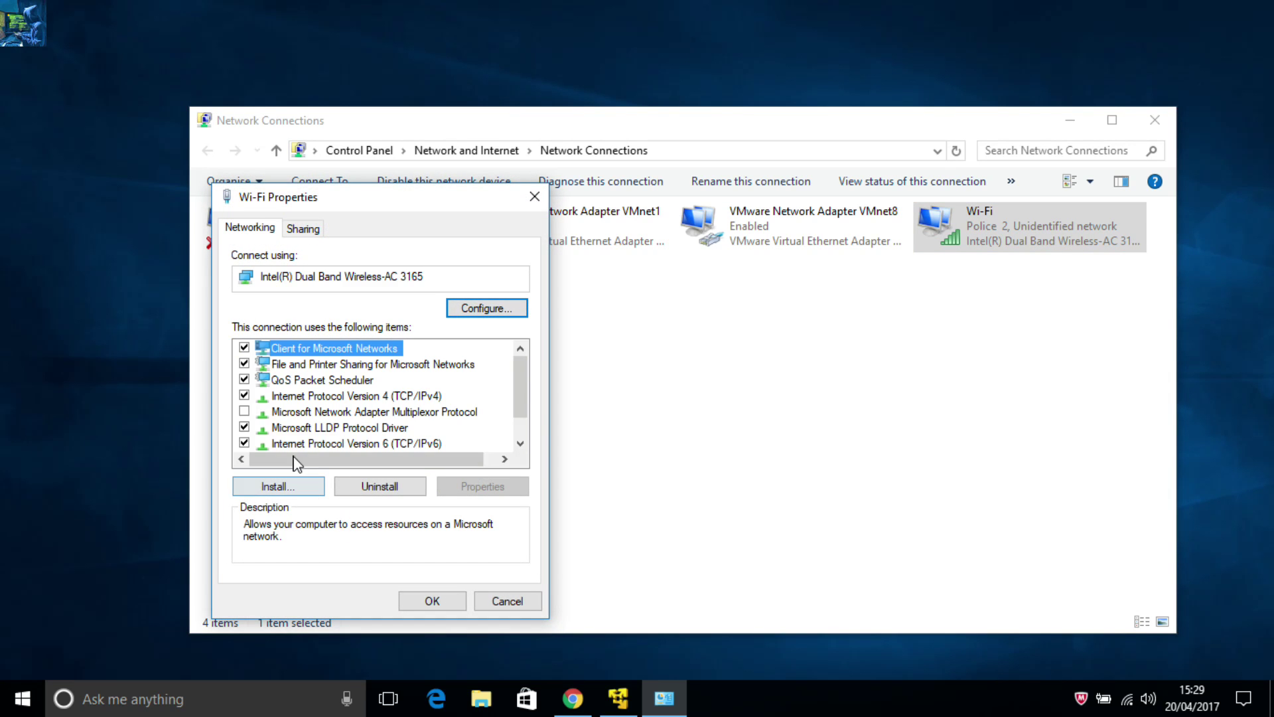
# Give Wi-Fi TCP/IPv4 static address 11.11.0.11 with subnet mask 255.0.0.0 and confirm
pyautogui.click(327, 398)
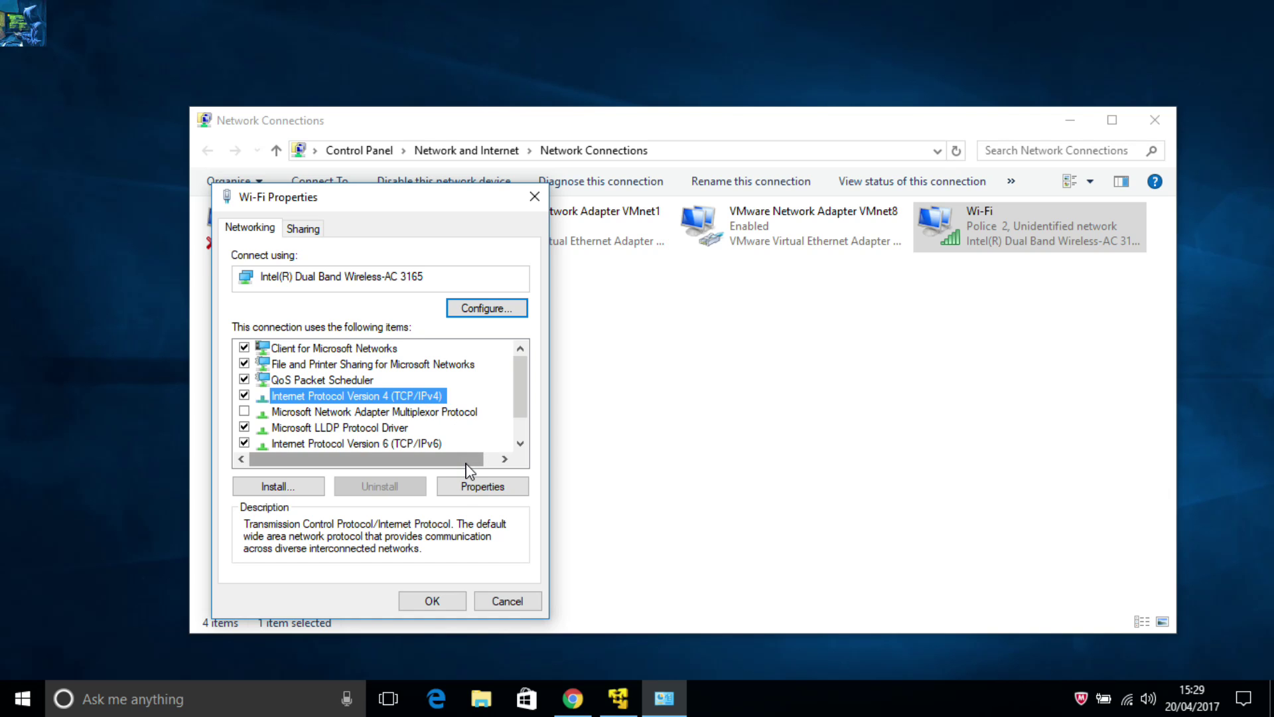
pyautogui.click(468, 489)
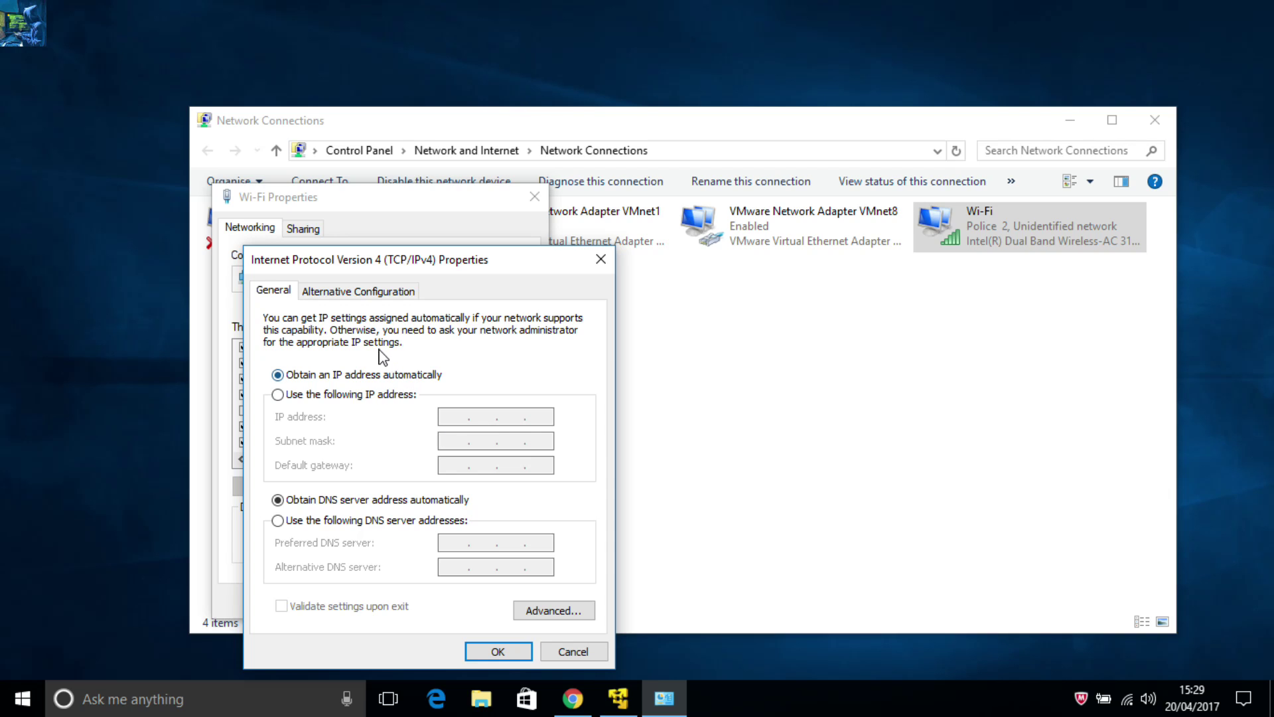
pyautogui.click(330, 397)
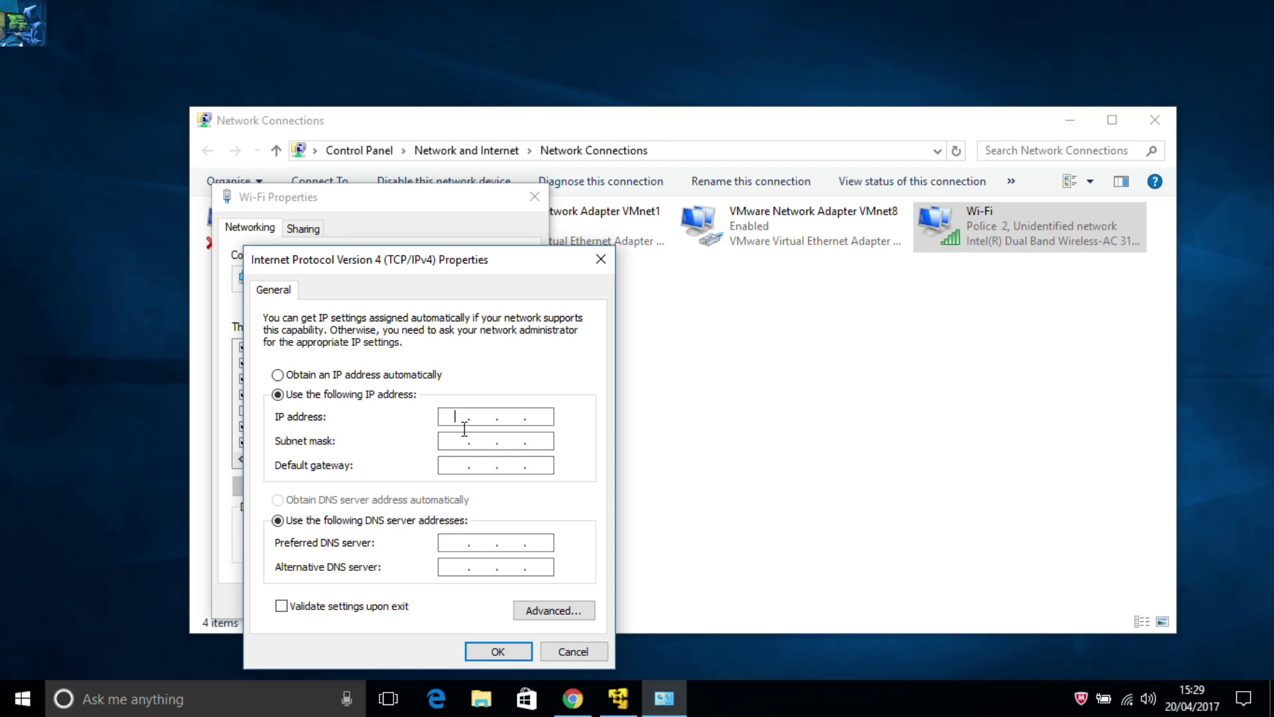
pyautogui.write('1')
pyautogui.write('1 . 11 . ')
pyautogui.write('0 . 11')
pyautogui.click(446, 444)
pyautogui.doubleClick(540, 441)
pyautogui.click(505, 440)
pyautogui.write('11.')
pyautogui.write('11.')
pyautogui.write('0.11')
pyautogui.click(502, 652)
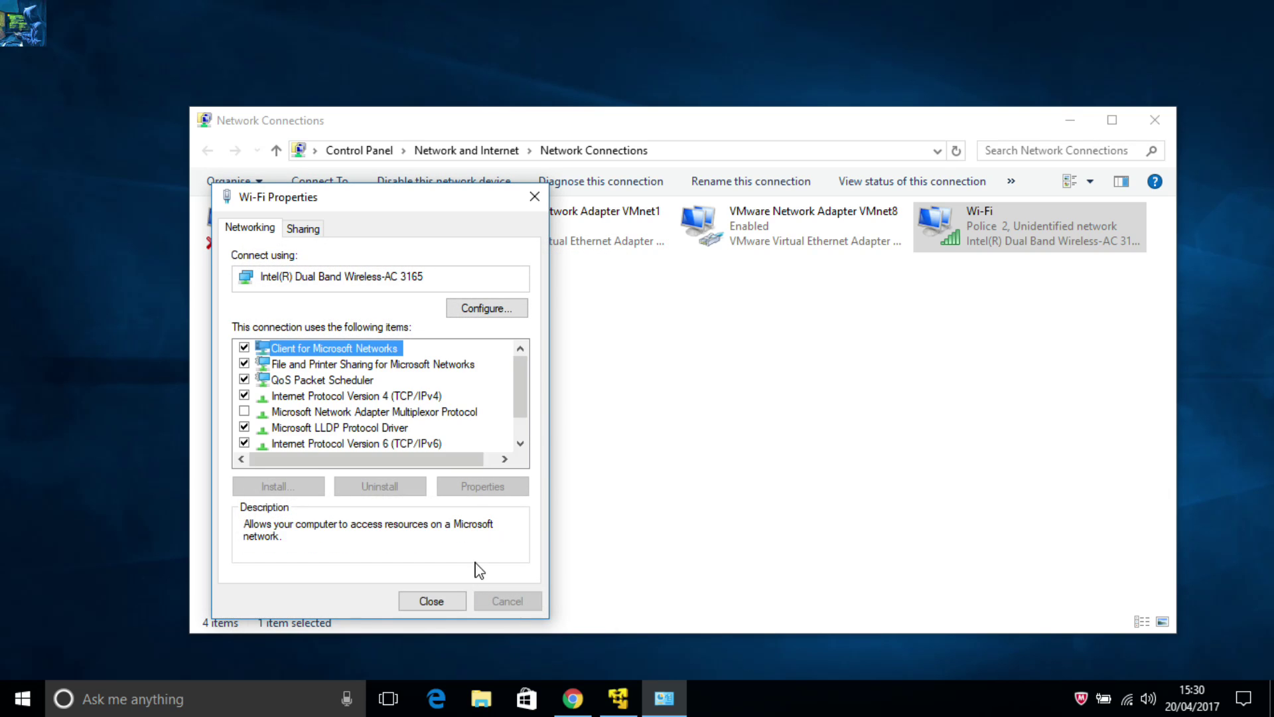
# Close Wi-Fi Properties and rerun ipconfig in a new Command Prompt
pyautogui.click(443, 601)
pyautogui.press('super+r')
pyautogui.press('Return')
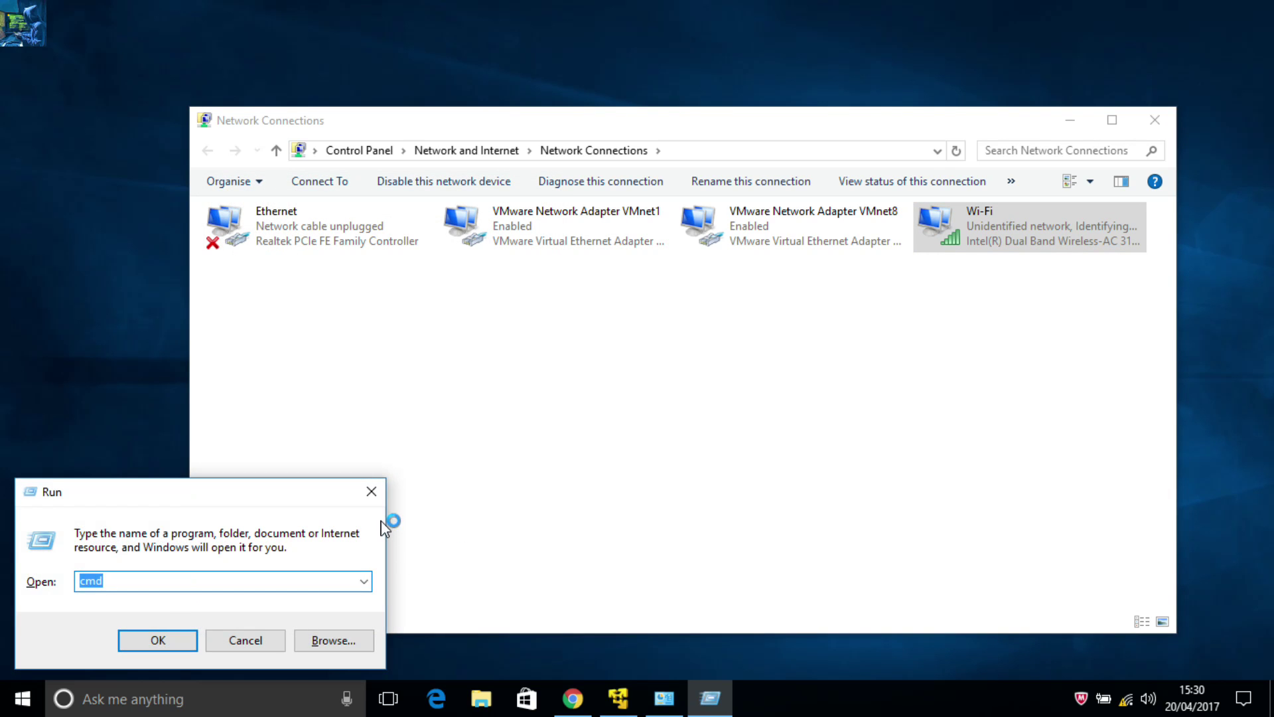
pyautogui.write('ip')
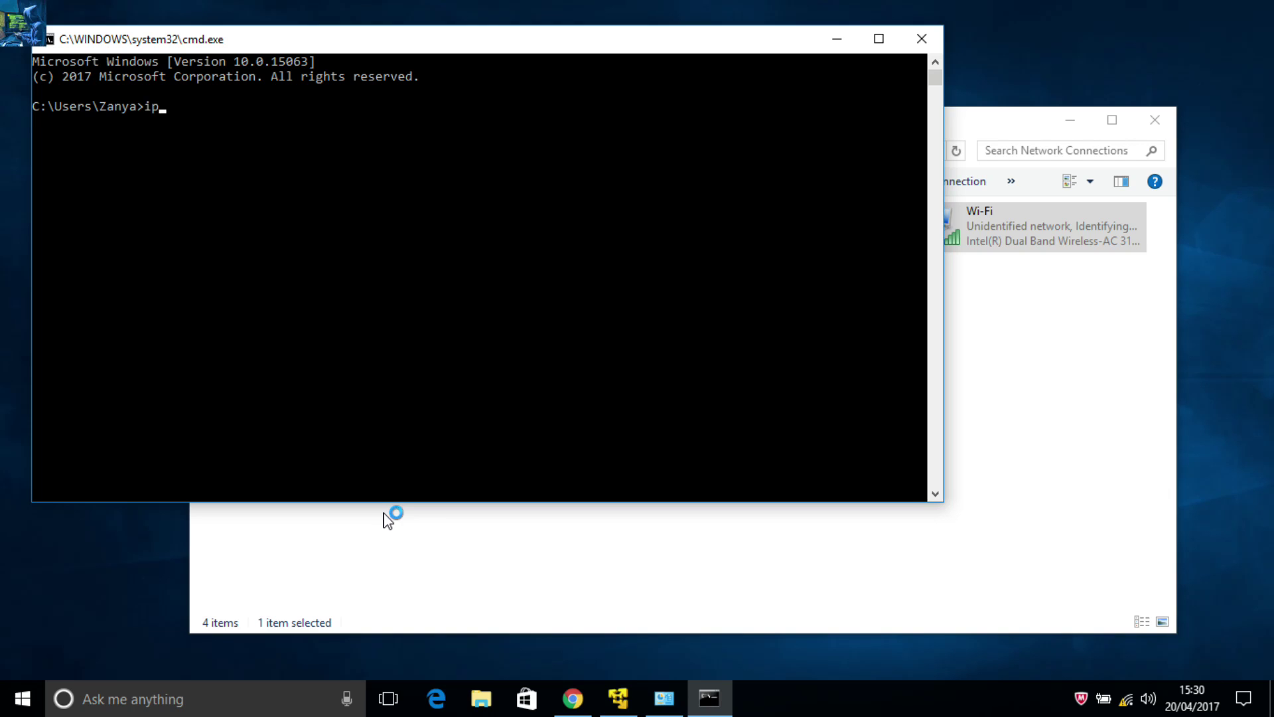
pyautogui.write('config')
pyautogui.press('Return')
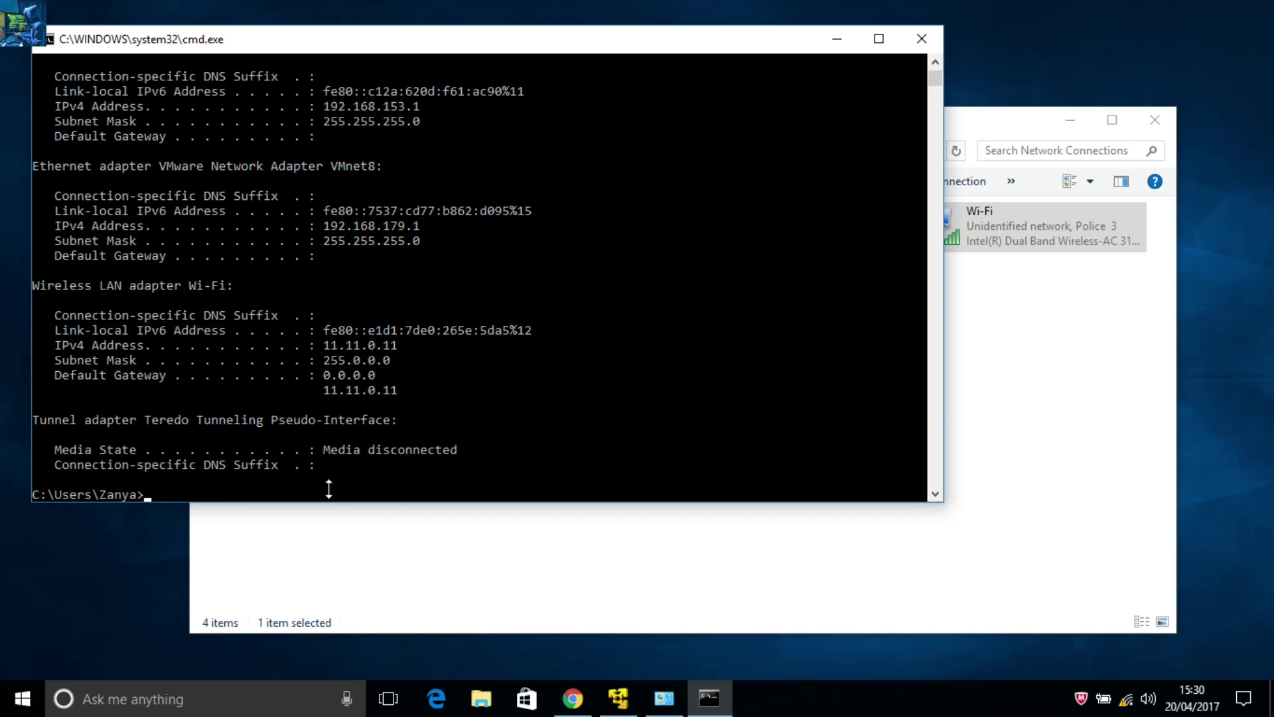
# Highlight the Wi-Fi address 11.11.0.11 and mask 255.0.0.0 in the ipconfig output
pyautogui.moveTo(397, 343); pyautogui.dragTo(318, 346)
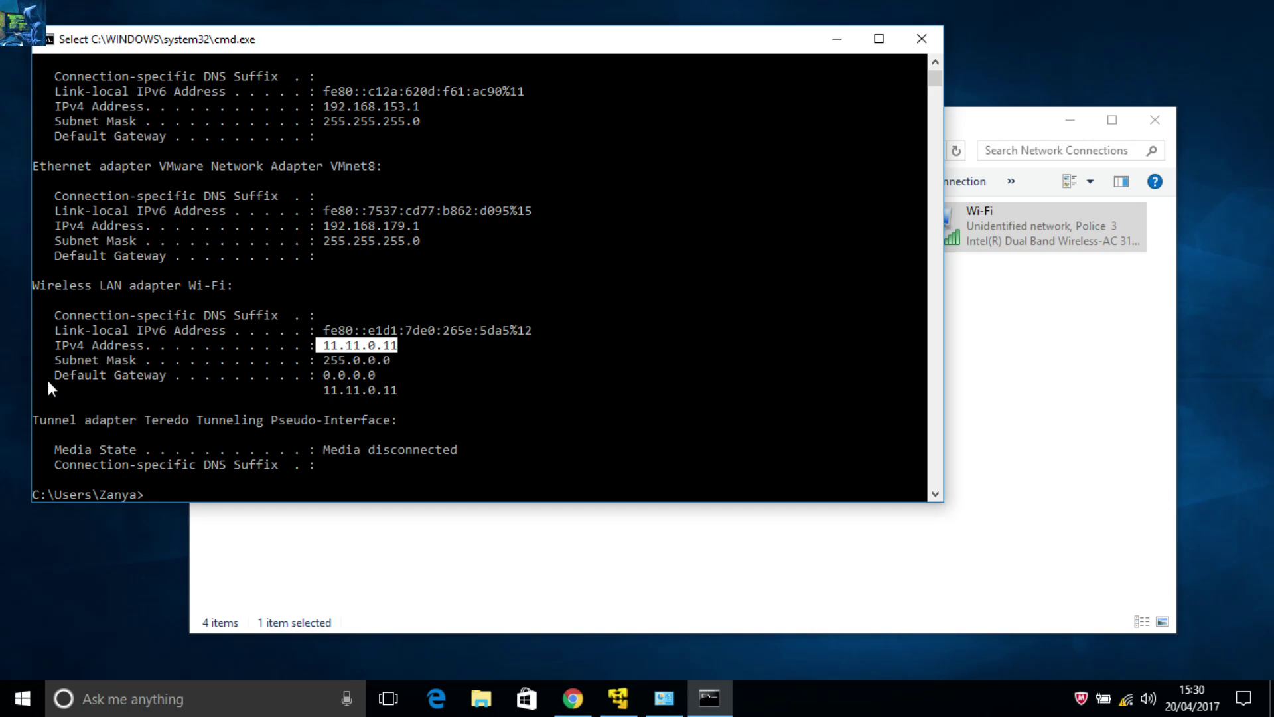
pyautogui.moveTo(408, 393)
pyautogui.mouseDown()
pyautogui.moveTo(244, 398)
pyautogui.moveTo(275, 395)
pyautogui.mouseUp()
pyautogui.click(295, 389)
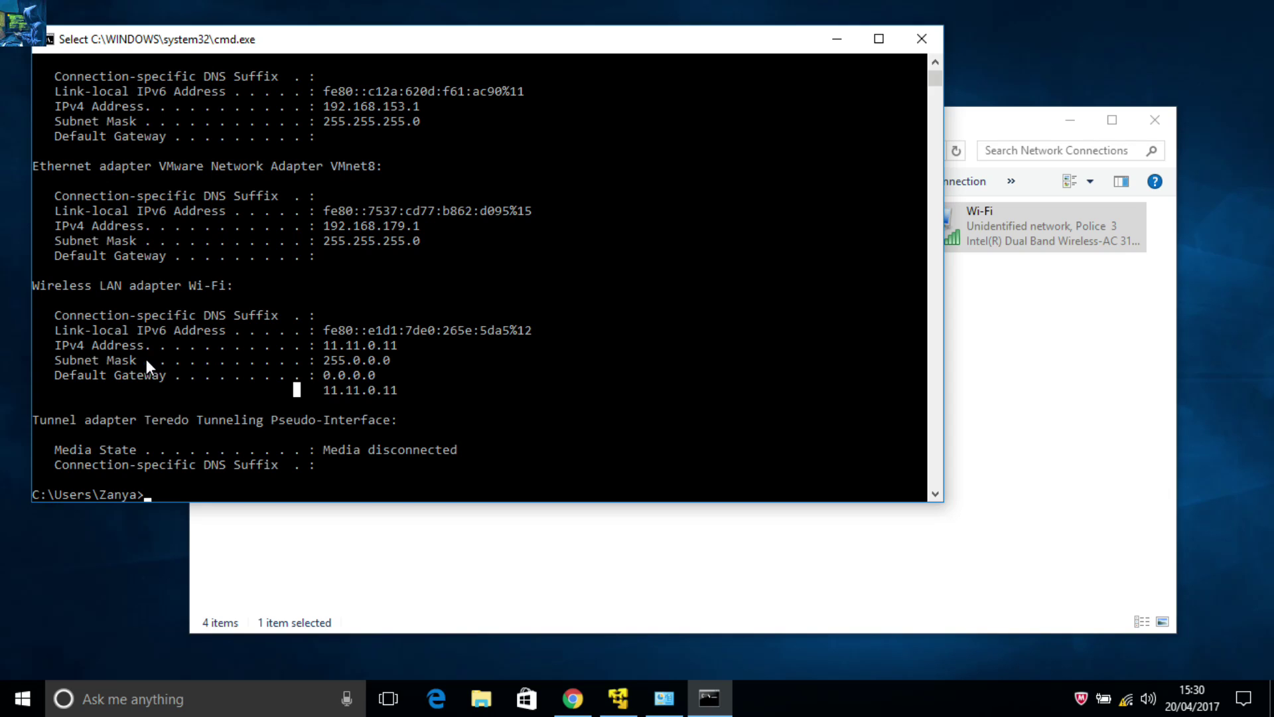
pyautogui.moveTo(405, 360); pyautogui.dragTo(320, 365)
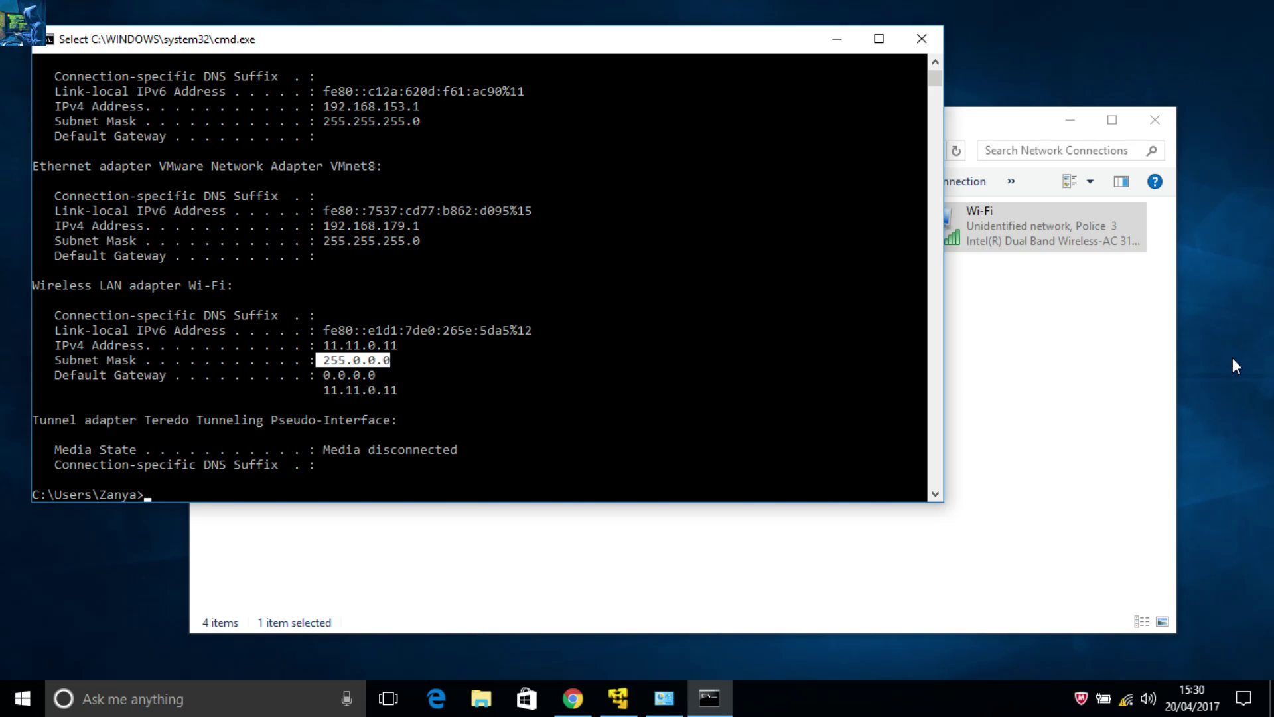
pyautogui.click(1017, 192)
pyautogui.click(1018, 217)
# Change the Wi-Fi static IPv4 address to 16.11.0.11 and accept the gateway warning
pyautogui.rightClick(1016, 214)
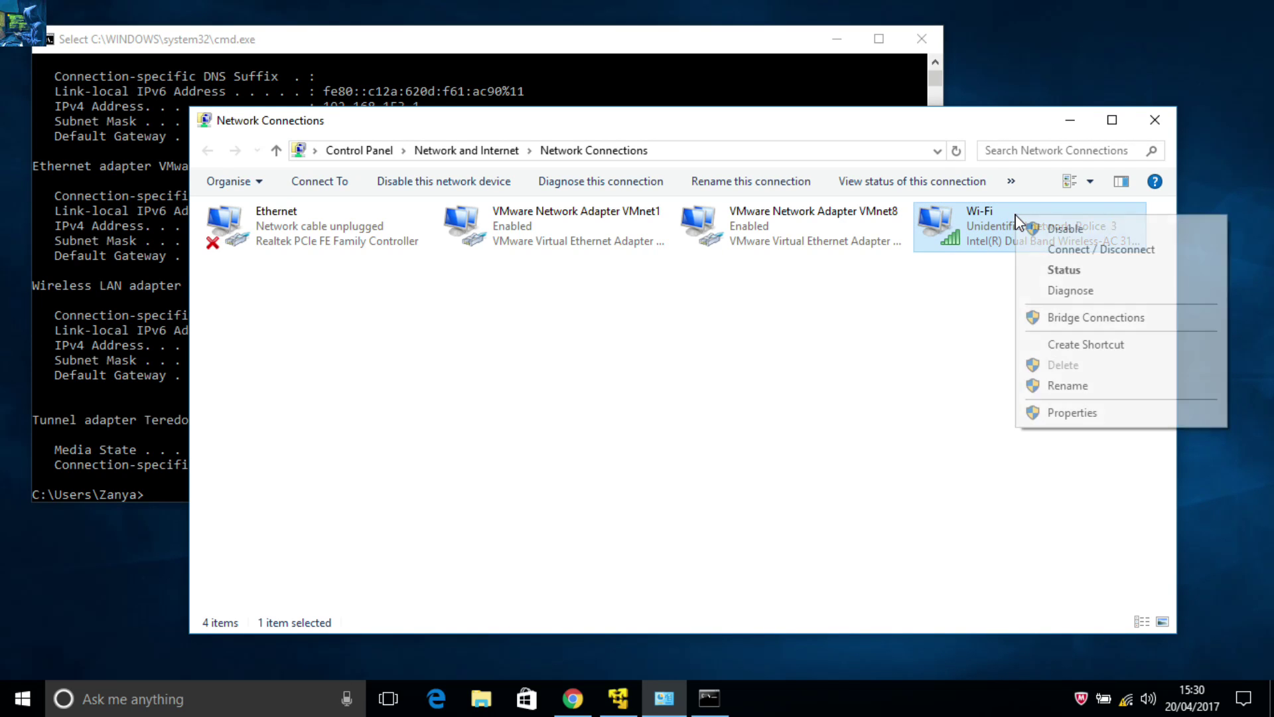
pyautogui.click(1072, 412)
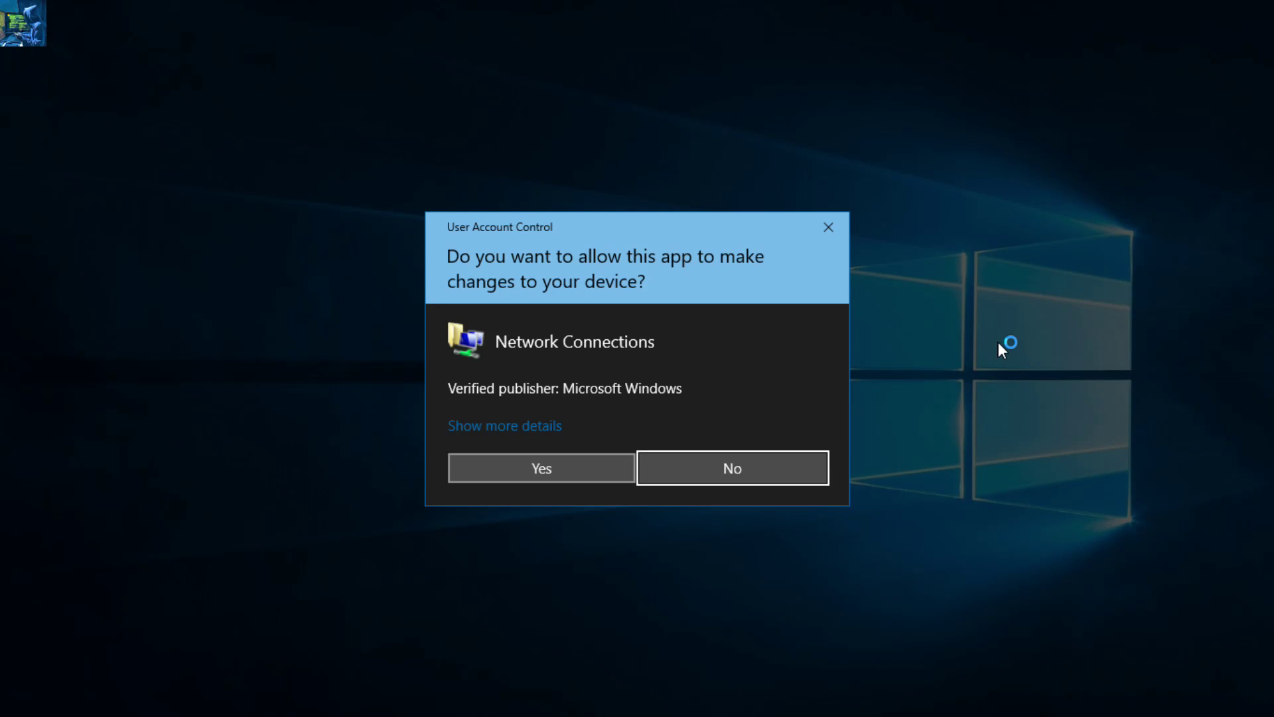
pyautogui.click(541, 468)
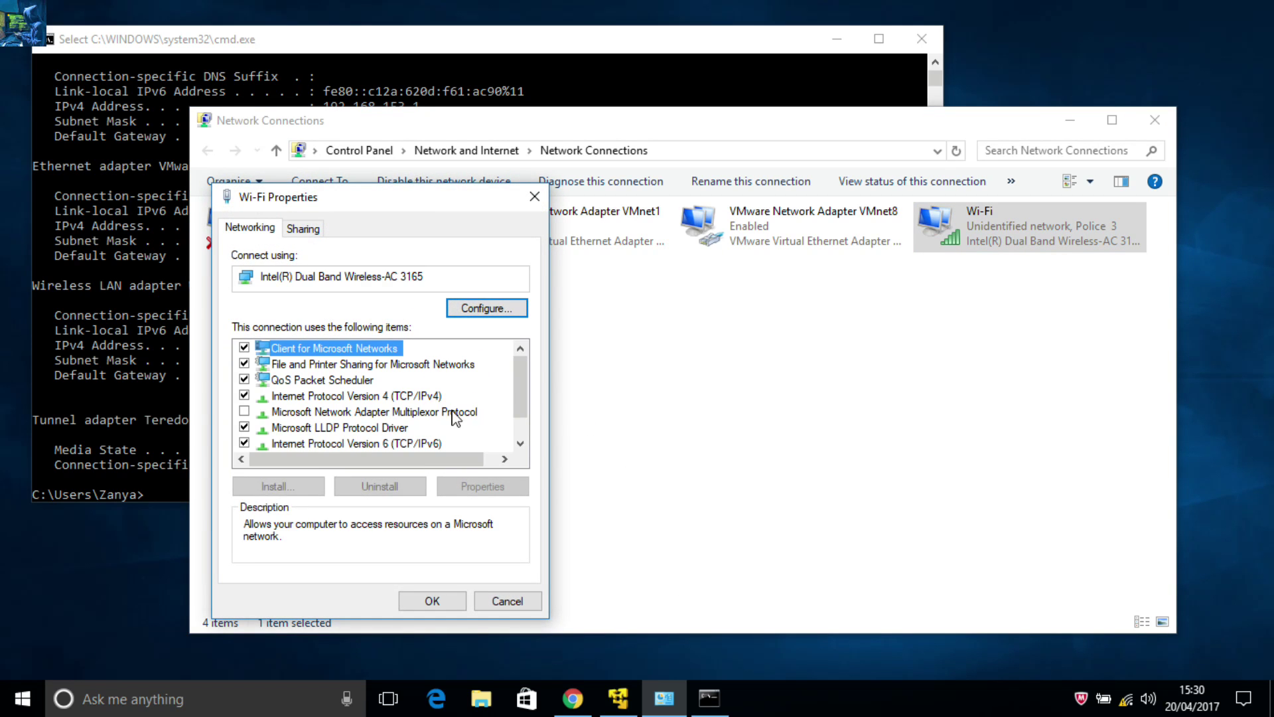
pyautogui.click(323, 398)
pyautogui.click(461, 487)
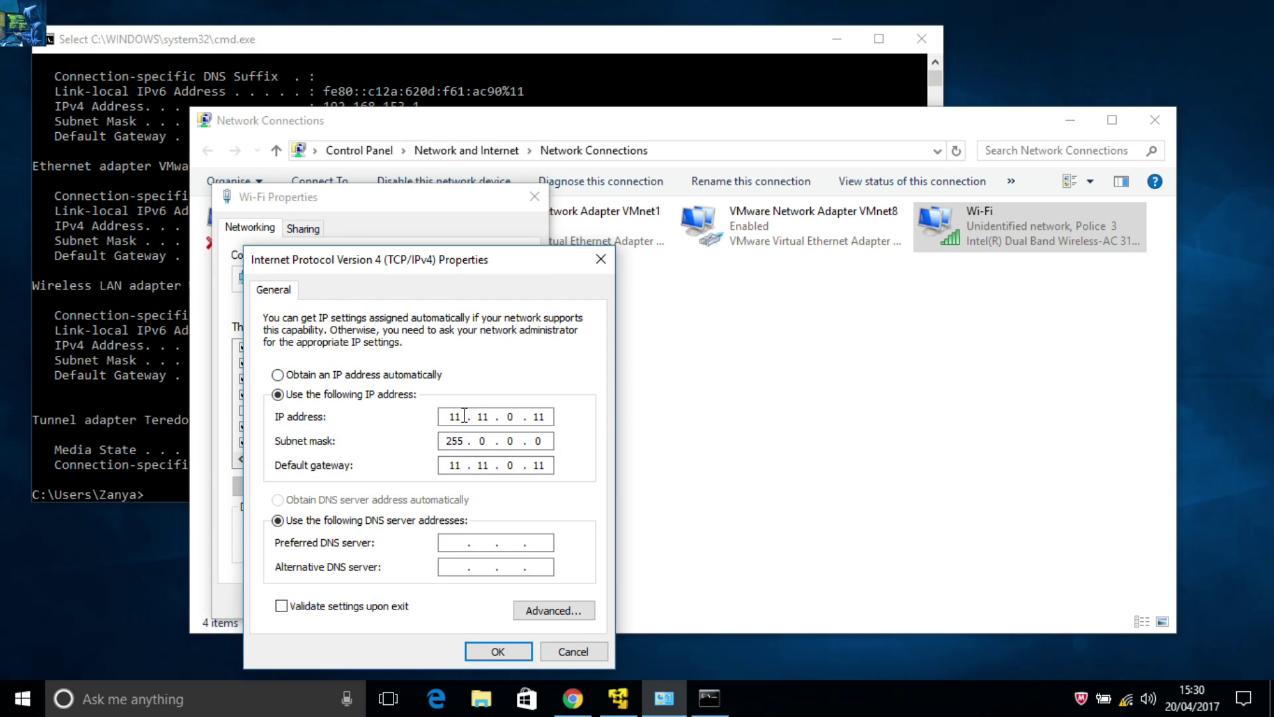
pyautogui.click(457, 418)
pyautogui.click(493, 651)
pyautogui.click(710, 430)
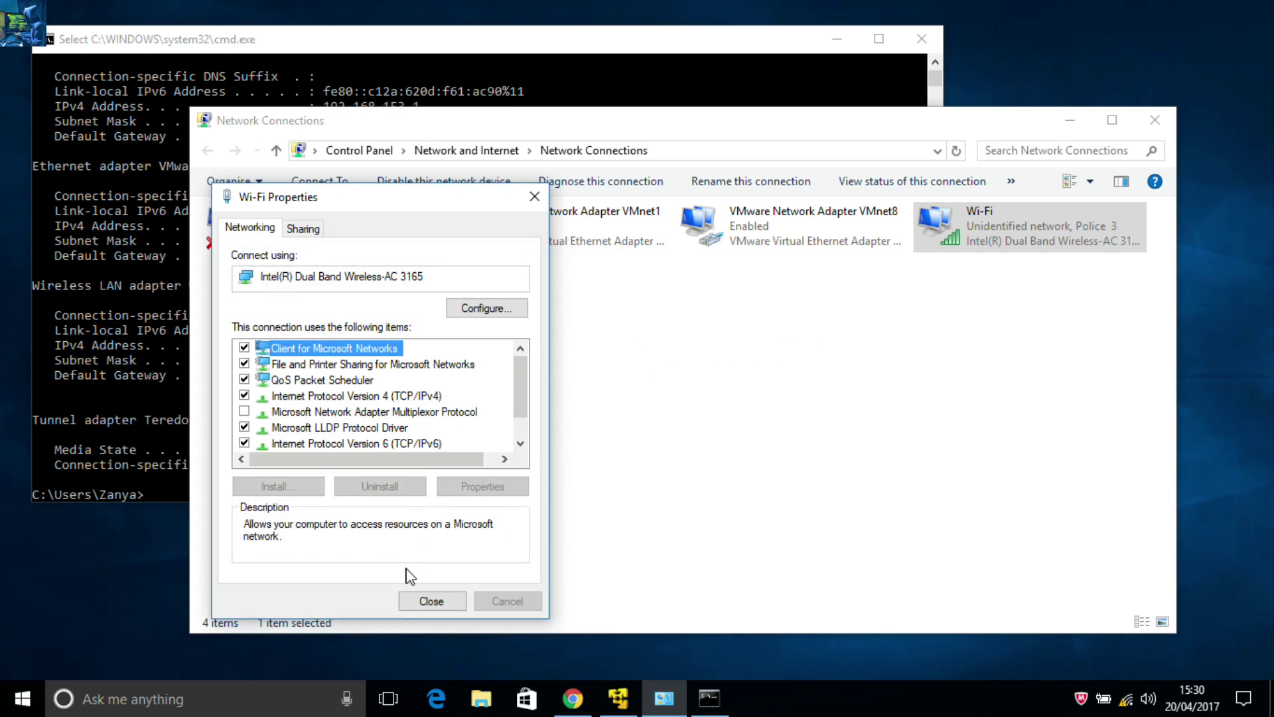
pyautogui.click(427, 600)
# Rerun ipconfig and highlight the new address 16.11.0.11
pyautogui.click(109, 333)
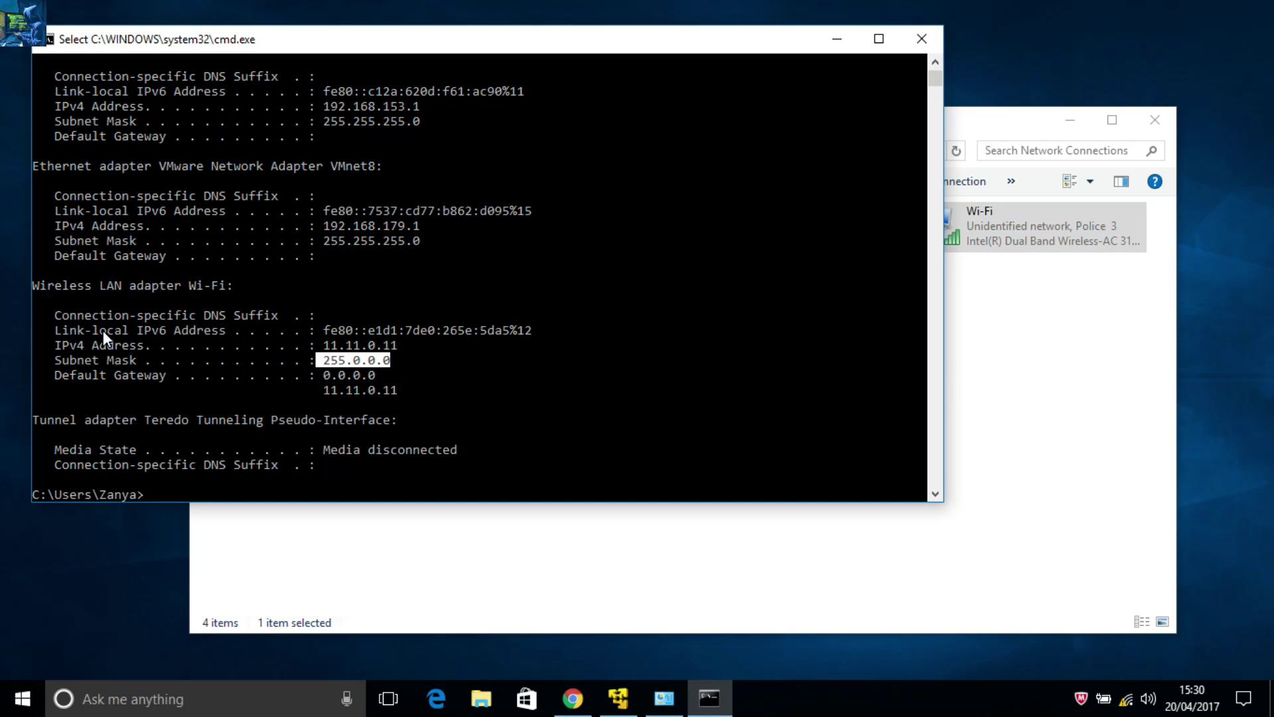
pyautogui.rightClick(105, 334)
pyautogui.click(191, 348)
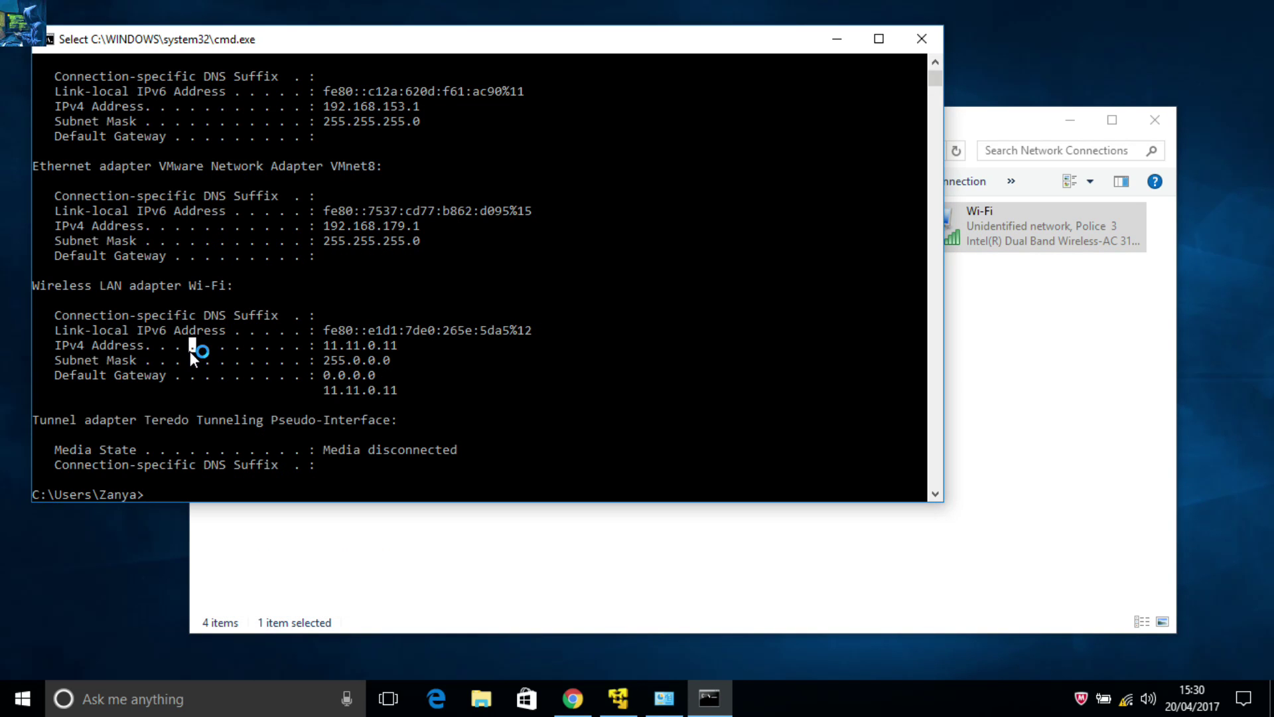
pyautogui.write('ipconfig')
pyautogui.press('Return')
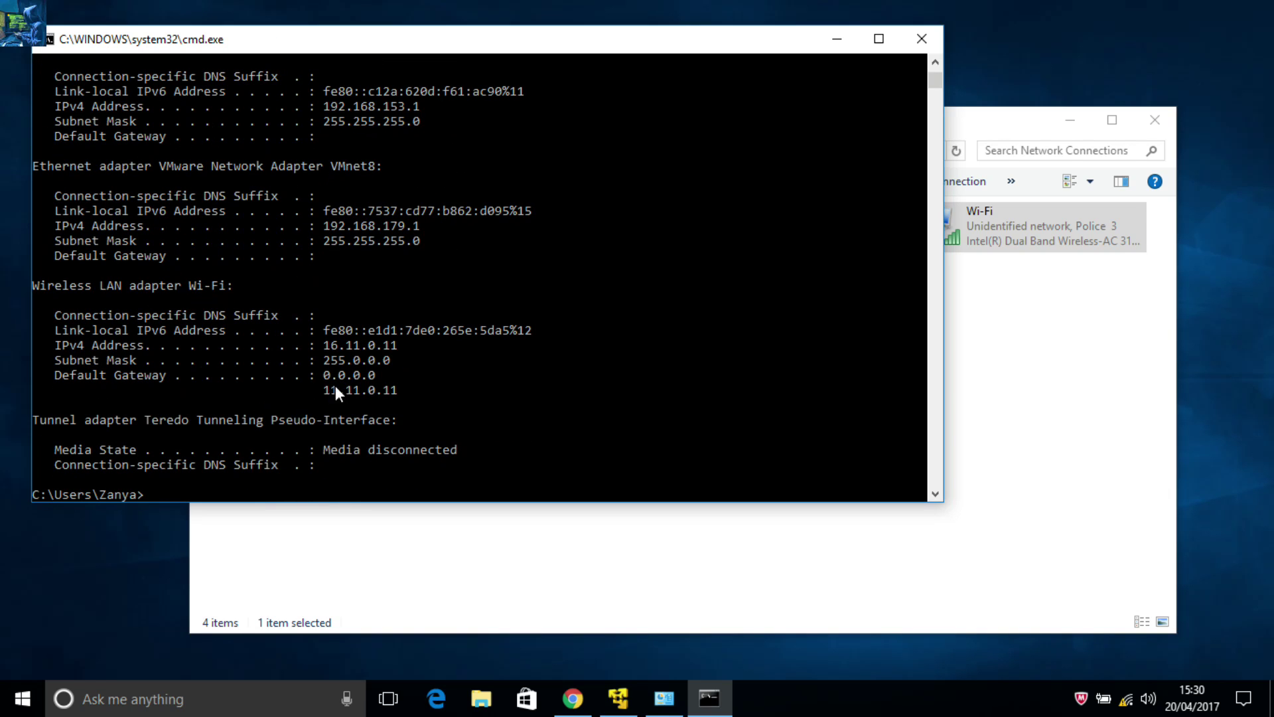
pyautogui.moveTo(324, 344); pyautogui.dragTo(384, 345)
pyautogui.click(387, 344)
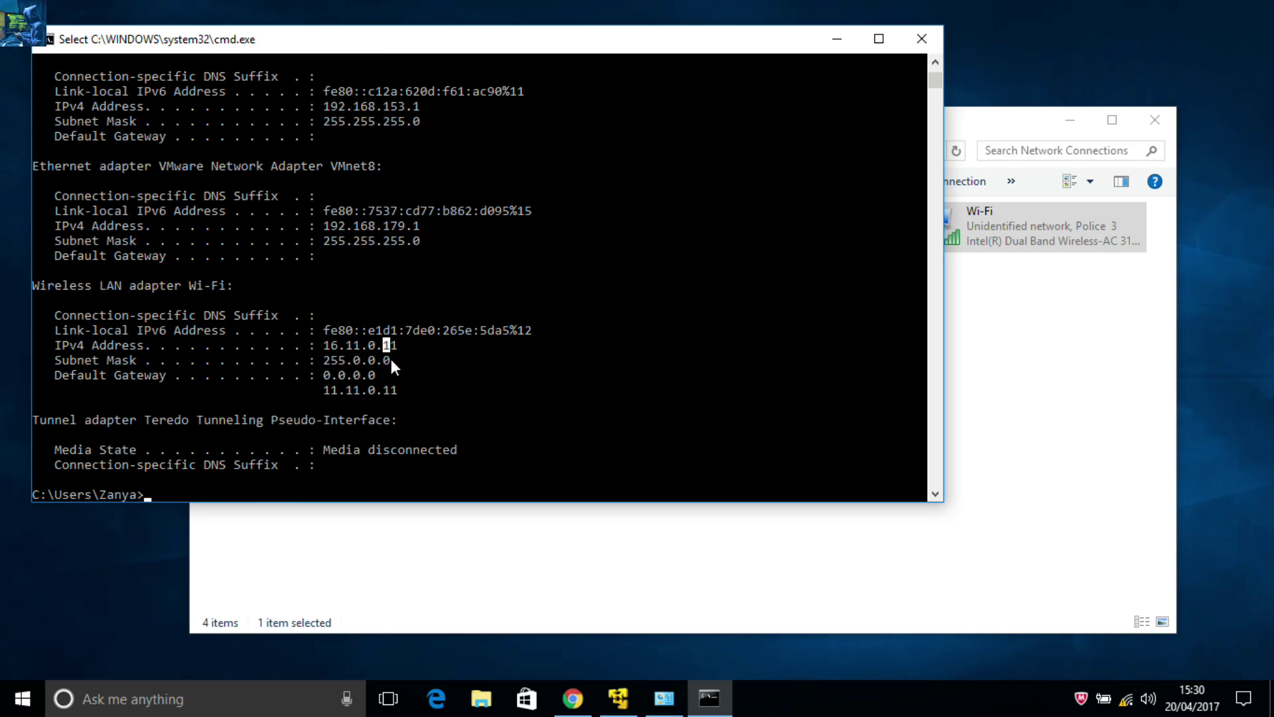
# Reopen the Wi-Fi adapter's Properties with administrator approval
pyautogui.click(1026, 380)
pyautogui.rightClick(1027, 226)
pyautogui.click(1083, 414)
pyautogui.click(601, 464)
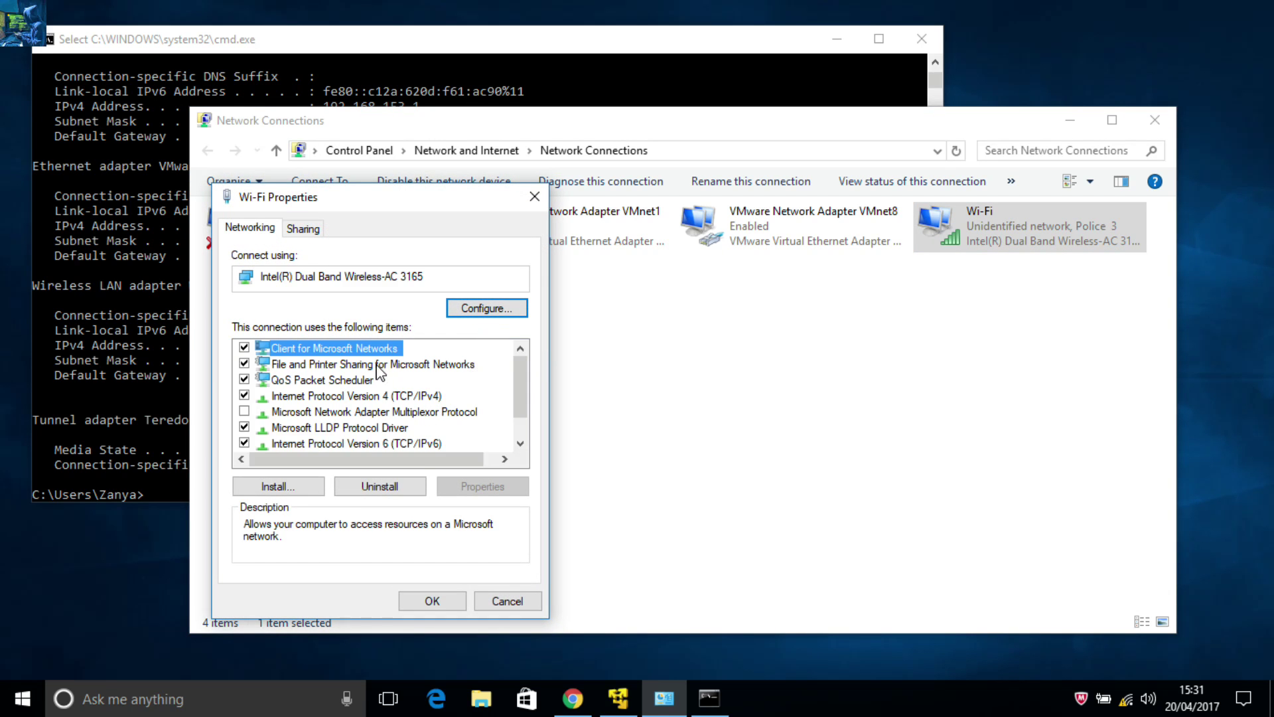
# Set Wi-Fi IPv4 to obtain an IP address automatically and close Properties
pyautogui.click(483, 488)
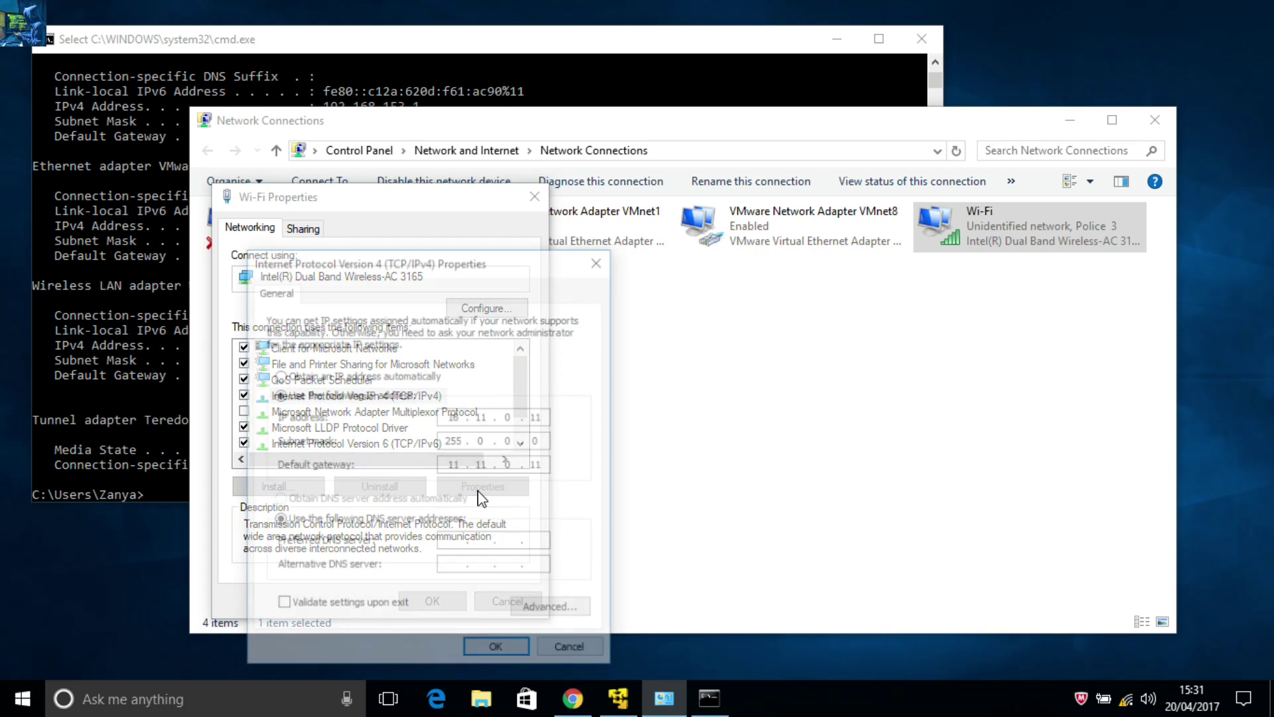
pyautogui.click(319, 375)
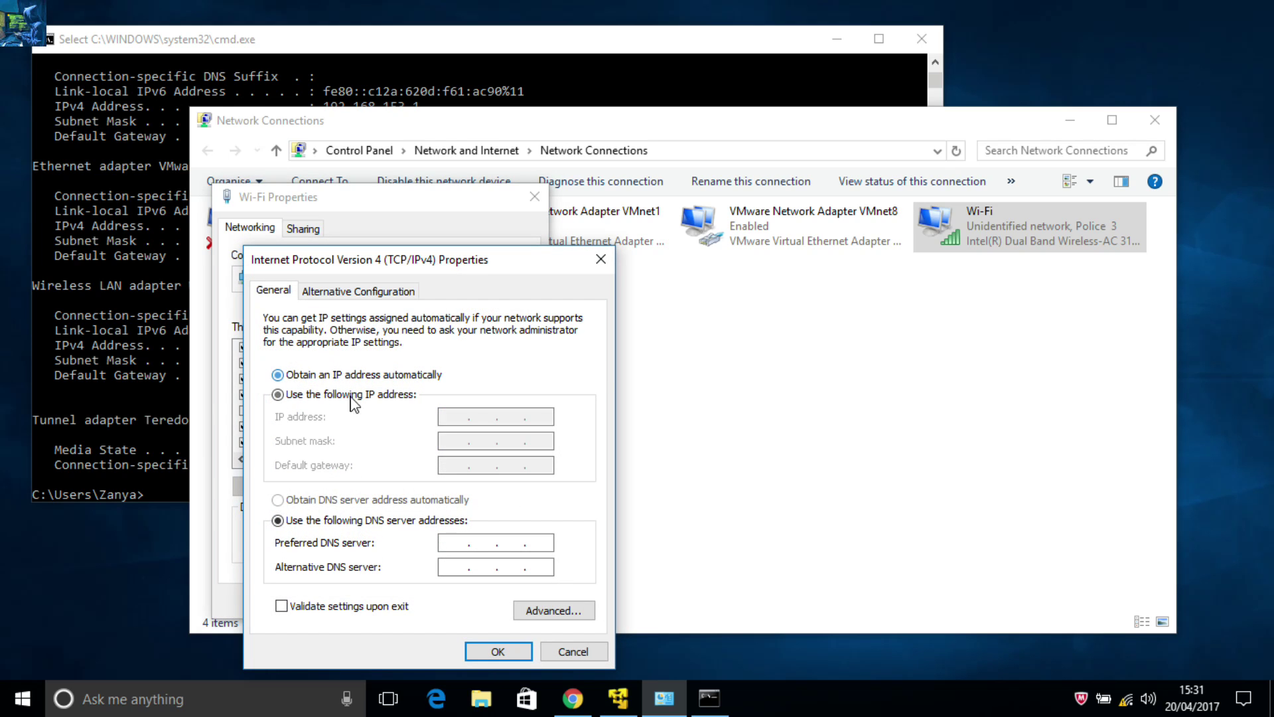
pyautogui.click(498, 653)
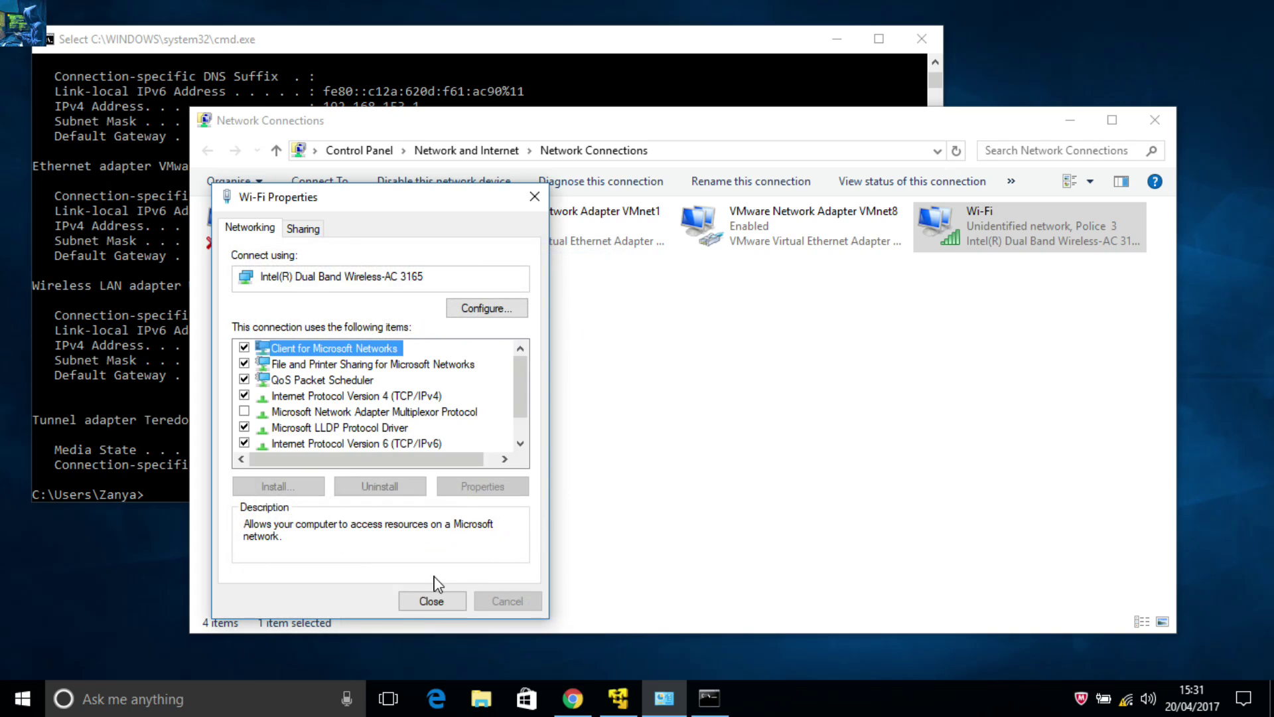
pyautogui.click(431, 603)
# Rerun ipconfig to confirm address 192.168.43.2, then close Command Prompt
pyautogui.click(158, 296)
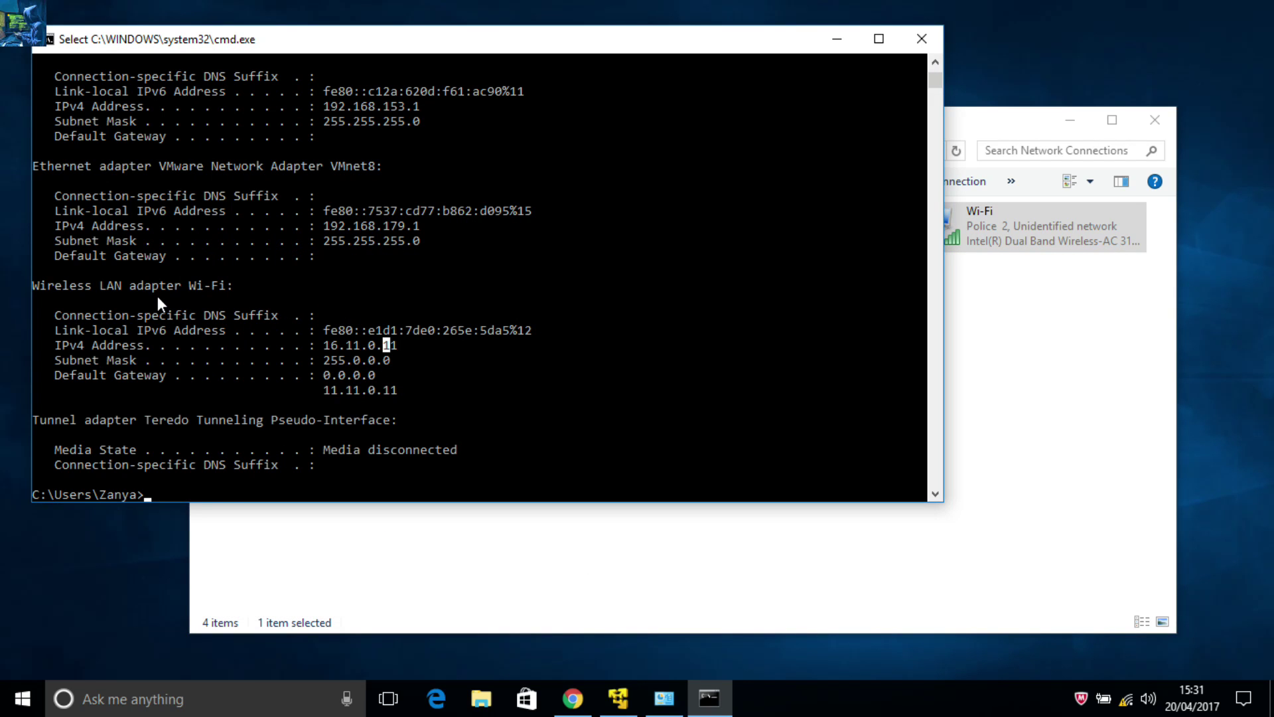
pyautogui.write('ipconfig')
pyautogui.press('Return')
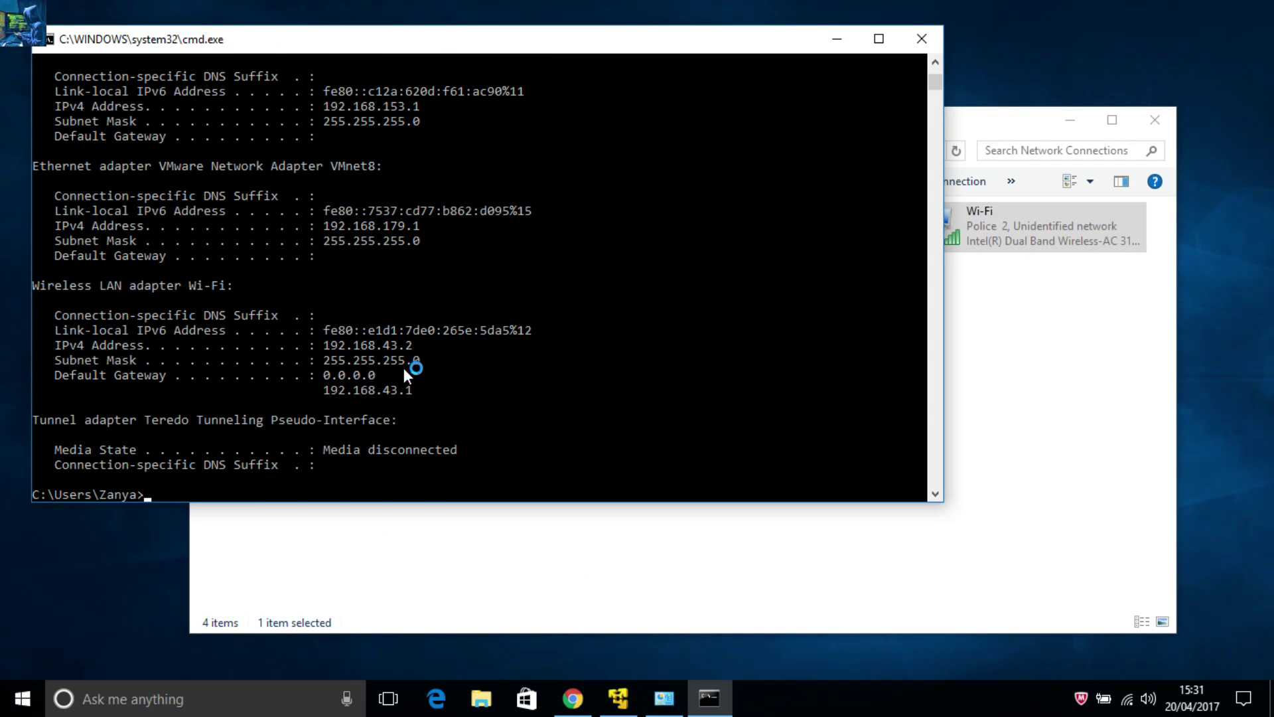
pyautogui.moveTo(428, 359); pyautogui.dragTo(356, 367)
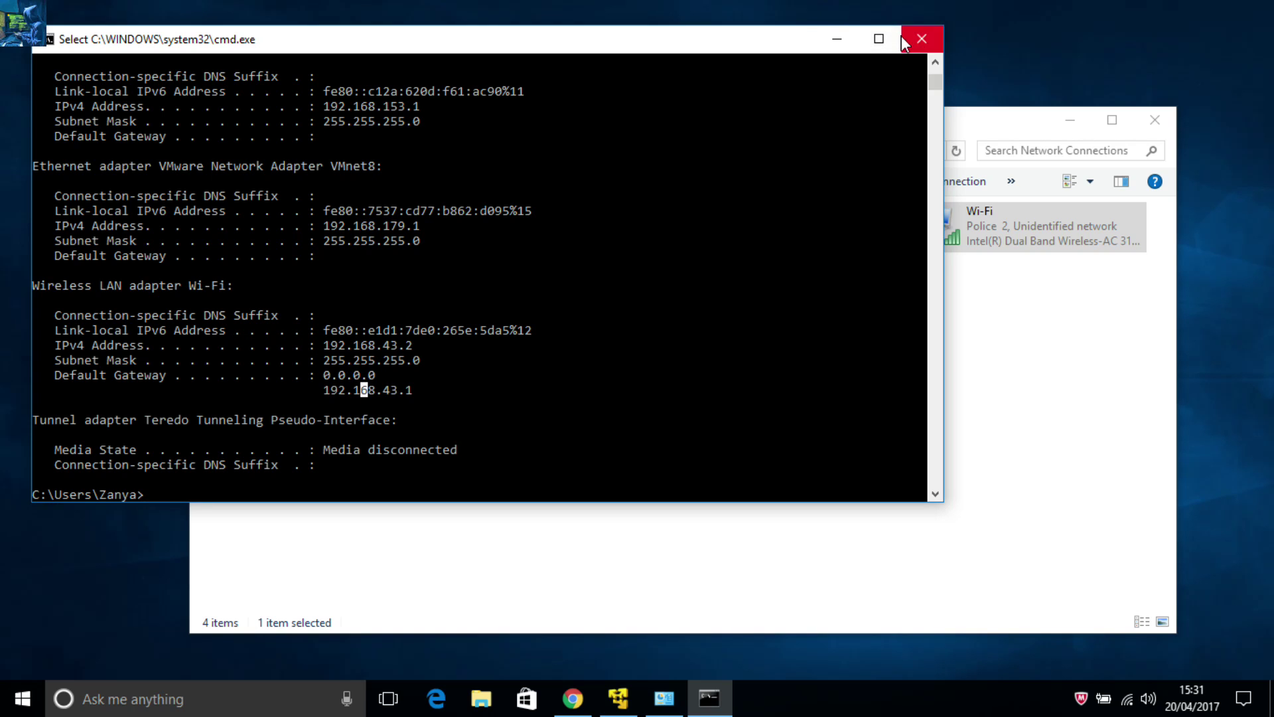
pyautogui.click(922, 38)
pyautogui.moveTo(883, 117); pyautogui.dragTo(832, 89)
# Close Network Connections and refresh the desktop three times from its context menu
pyautogui.click(1103, 86)
pyautogui.rightClick(359, 78)
pyautogui.click(423, 174)
pyautogui.rightClick(421, 171)
pyautogui.click(486, 253)
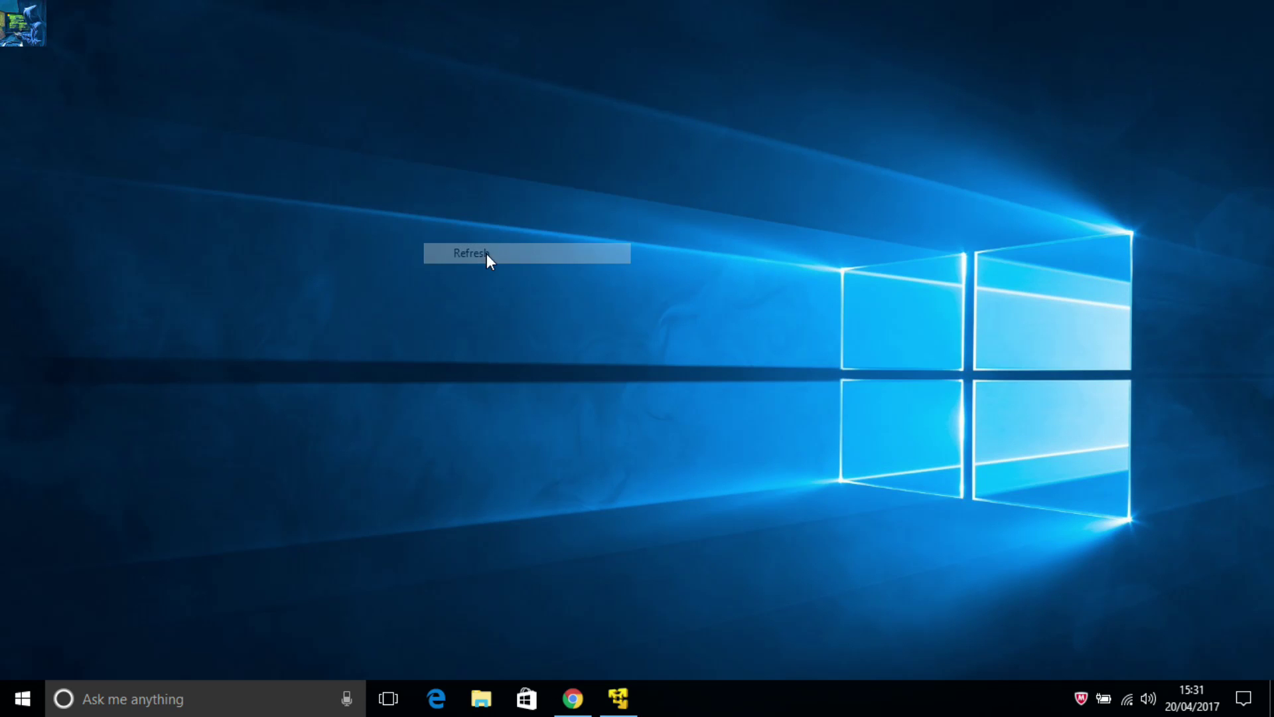
pyautogui.rightClick(487, 254)
pyautogui.click(530, 336)
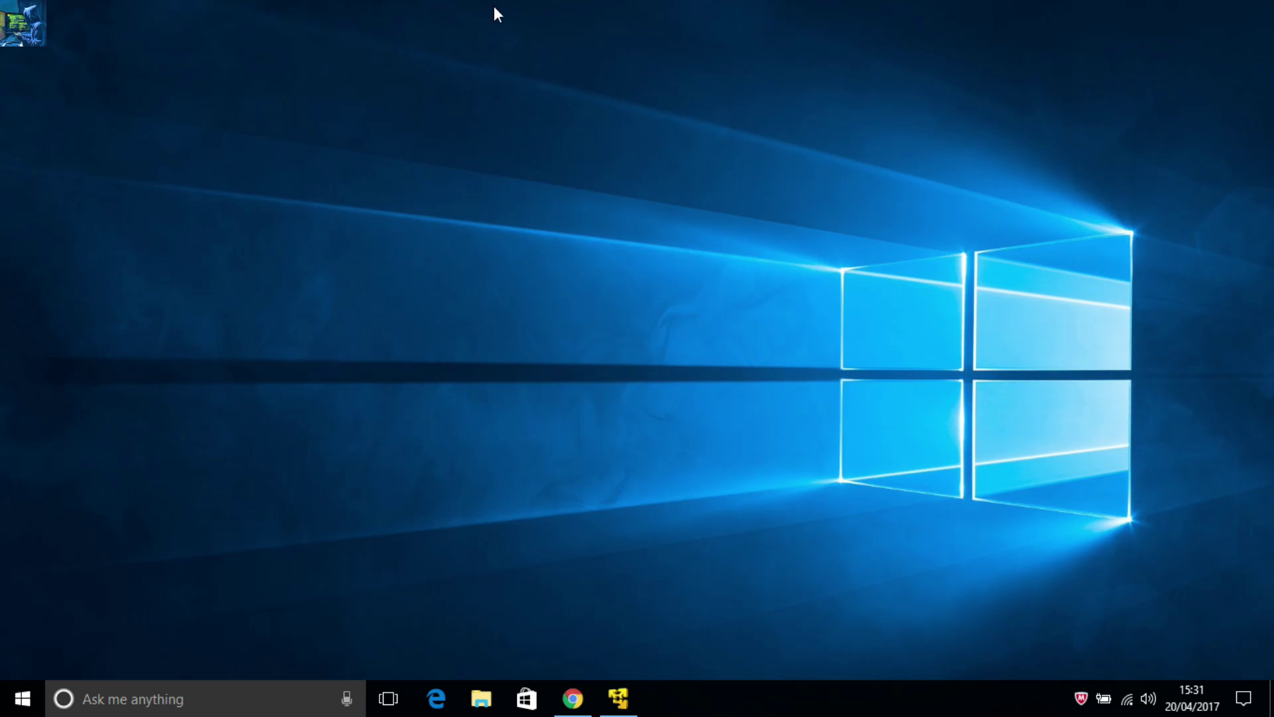